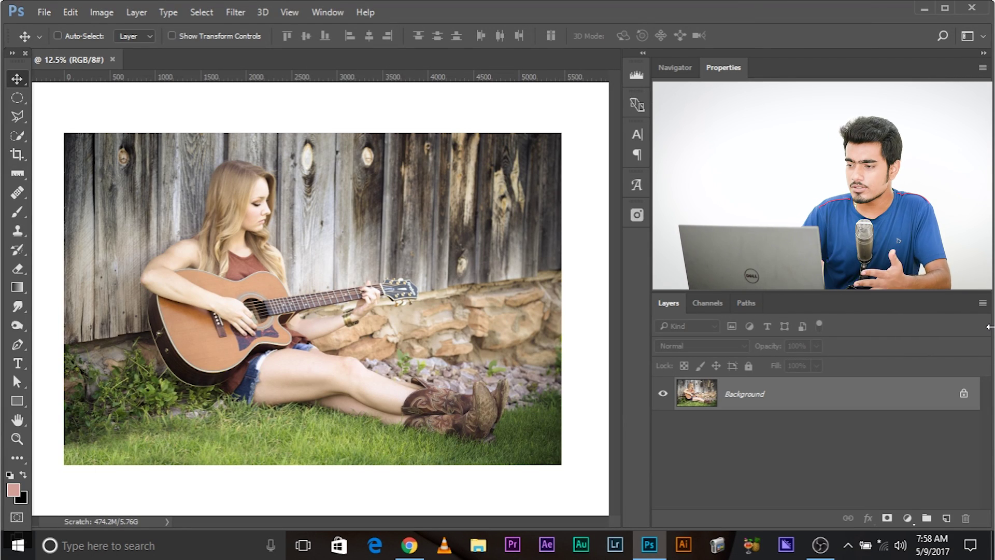
Add a Vibrance adjustment layer with Vibrance at +100.
{"action": "left_click", "coordinate": [907, 518]}
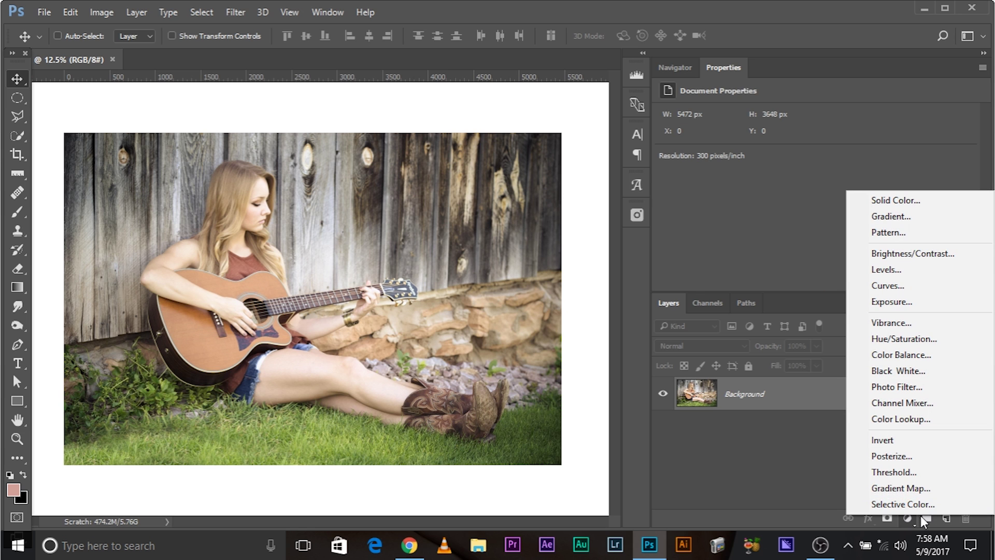
{"action": "left_click", "coordinate": [905, 517]}
{"action": "left_click", "coordinate": [906, 517]}
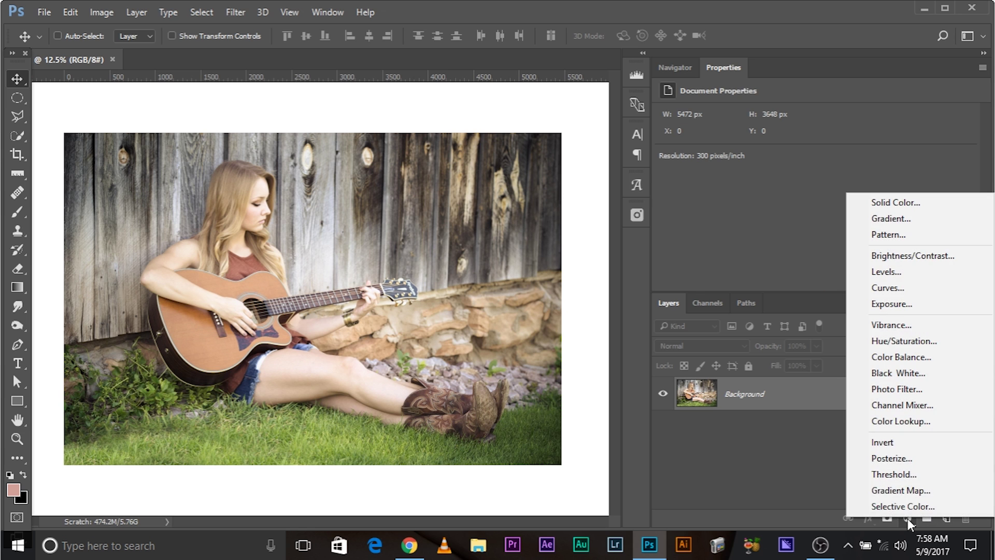
{"action": "left_click", "coordinate": [883, 326]}
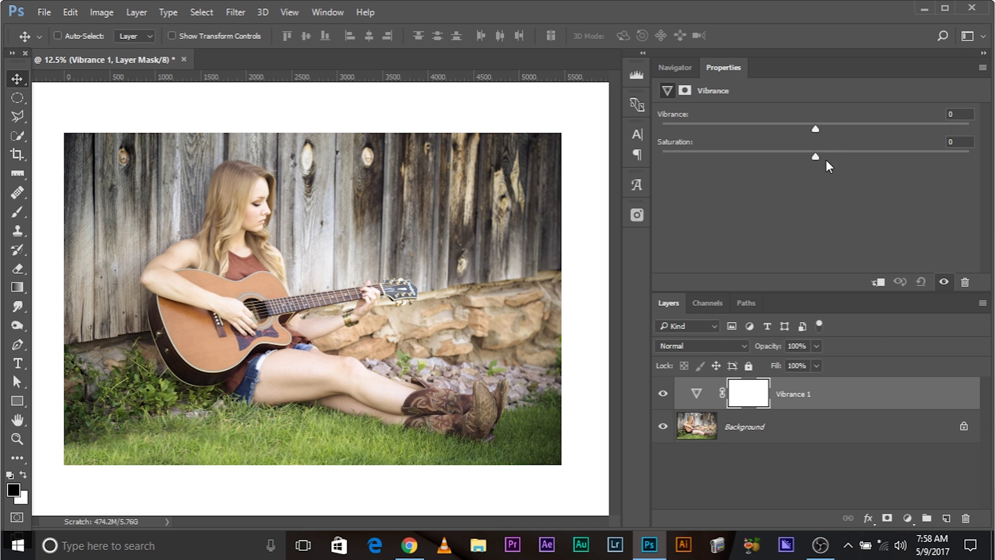
{"action": "left_click_drag", "start_coordinate": [814, 131], "coordinate": [968, 129]}
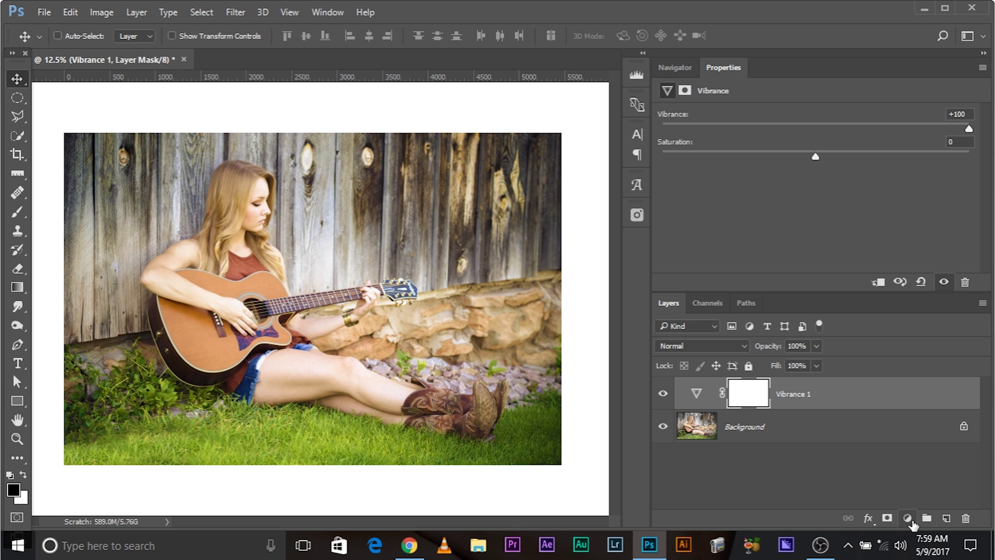
Add a second Vibrance layer and set its Vibrance to 40.
{"action": "left_click", "coordinate": [910, 520]}
{"action": "left_click", "coordinate": [886, 326]}
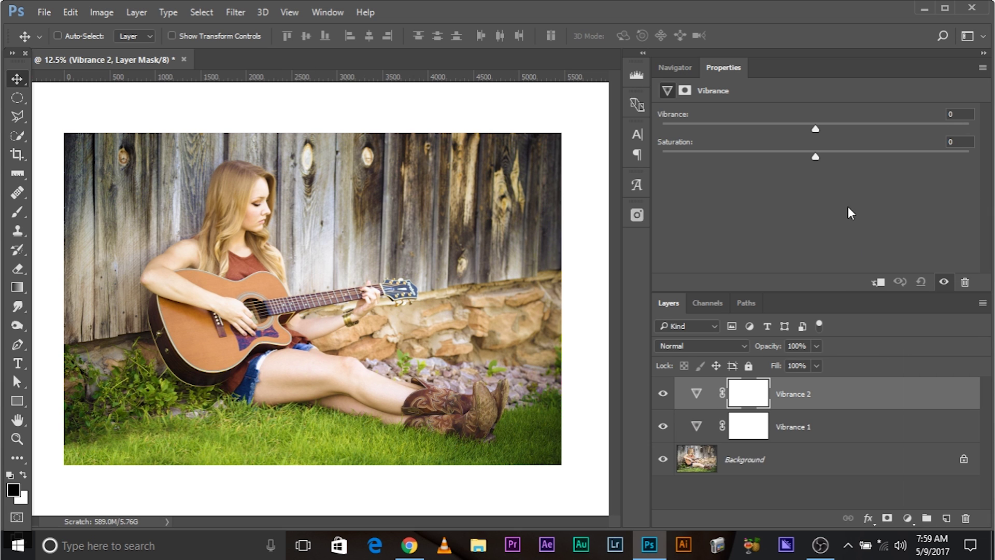
{"action": "left_click_drag", "start_coordinate": [817, 132], "coordinate": [968, 129]}
{"action": "mouse_move", "coordinate": [889, 124]}
{"action": "left_mouse_down"}
{"action": "mouse_move", "coordinate": [900, 124]}
{"action": "mouse_move", "coordinate": [889, 124]}
{"action": "left_mouse_up"}
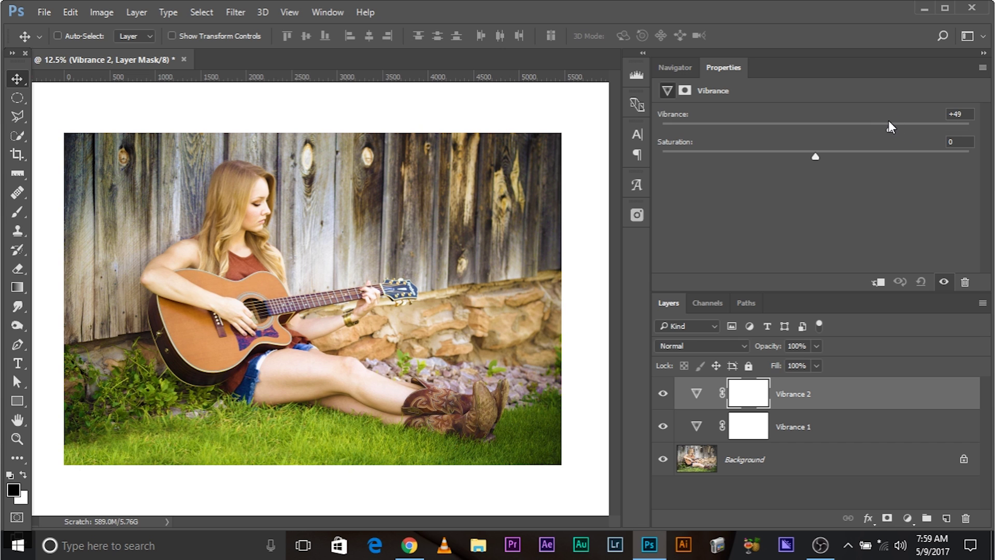
{"action": "left_click", "coordinate": [965, 114]}
{"action": "type", "text": "40"}
Add a Hue/Saturation layer in Screen blend mode with Saturation at -100.
{"action": "left_click", "coordinate": [907, 518]}
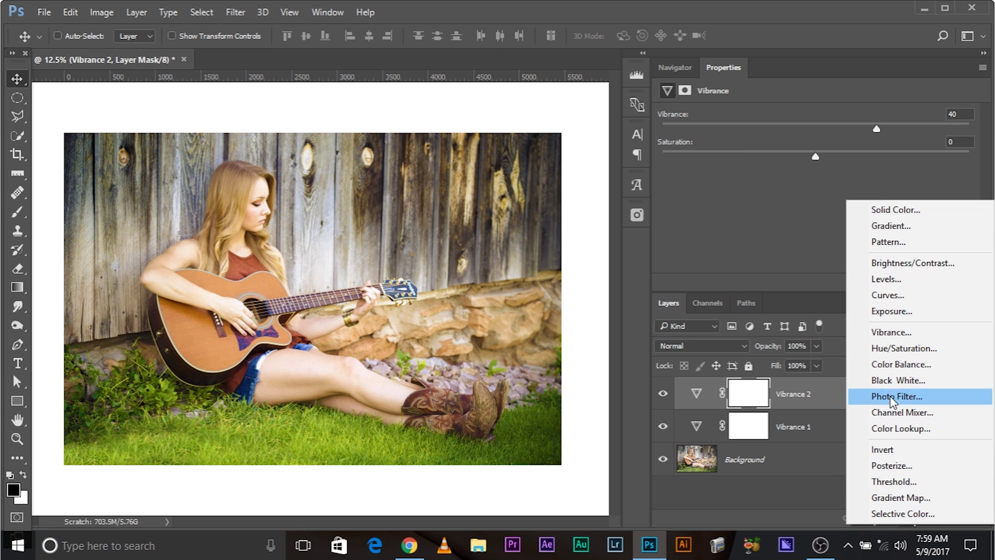
{"action": "left_click", "coordinate": [904, 349]}
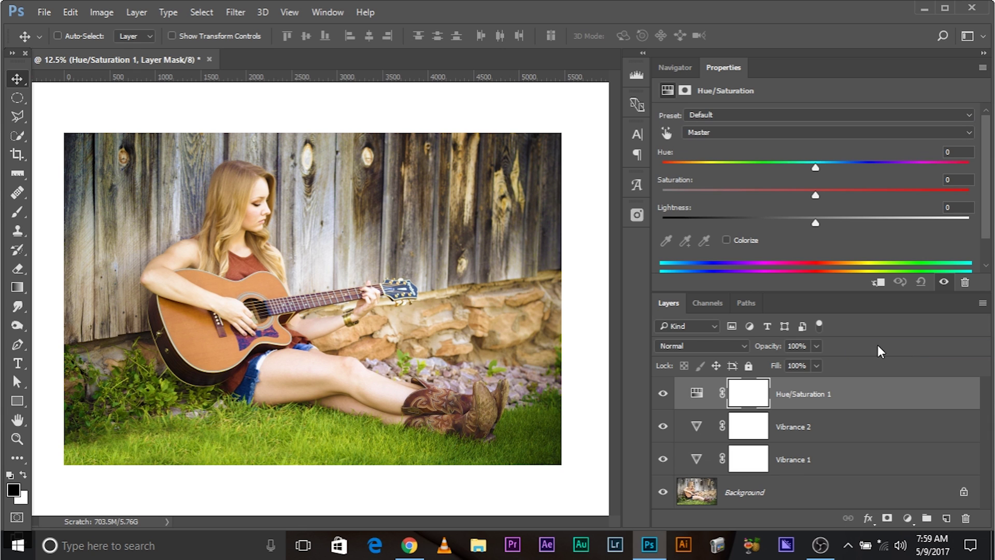
{"action": "left_click", "coordinate": [714, 348]}
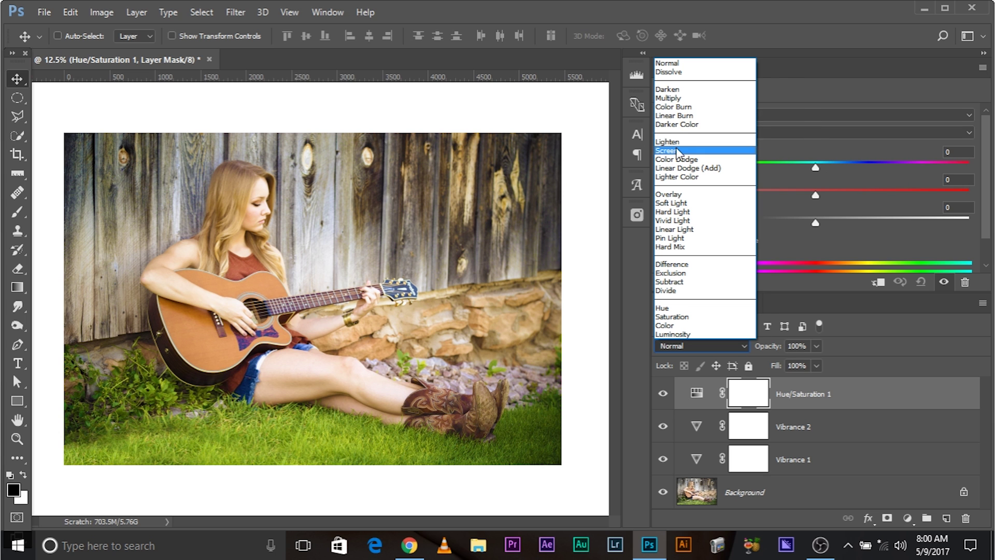
{"action": "left_click", "coordinate": [677, 150]}
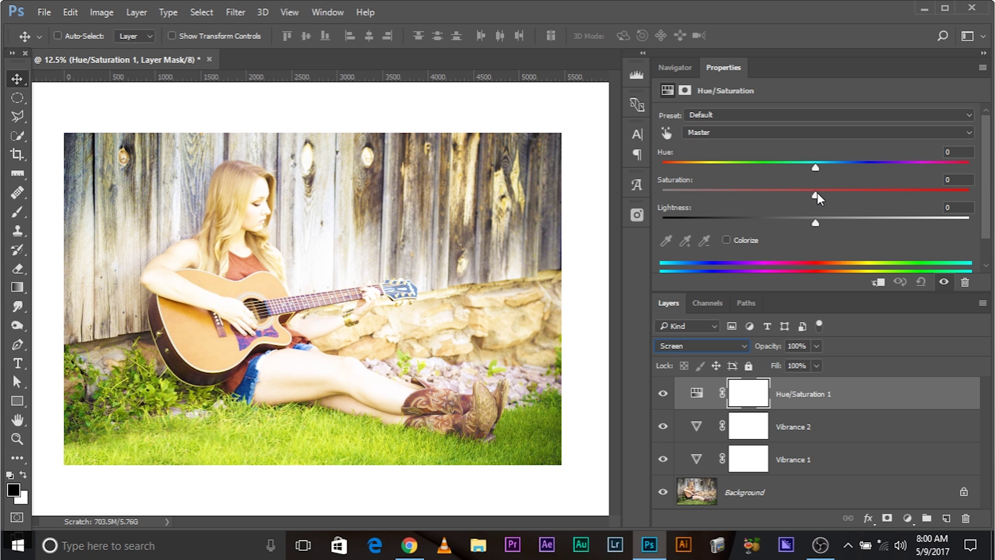
{"action": "left_click_drag", "start_coordinate": [816, 197], "coordinate": [627, 200]}
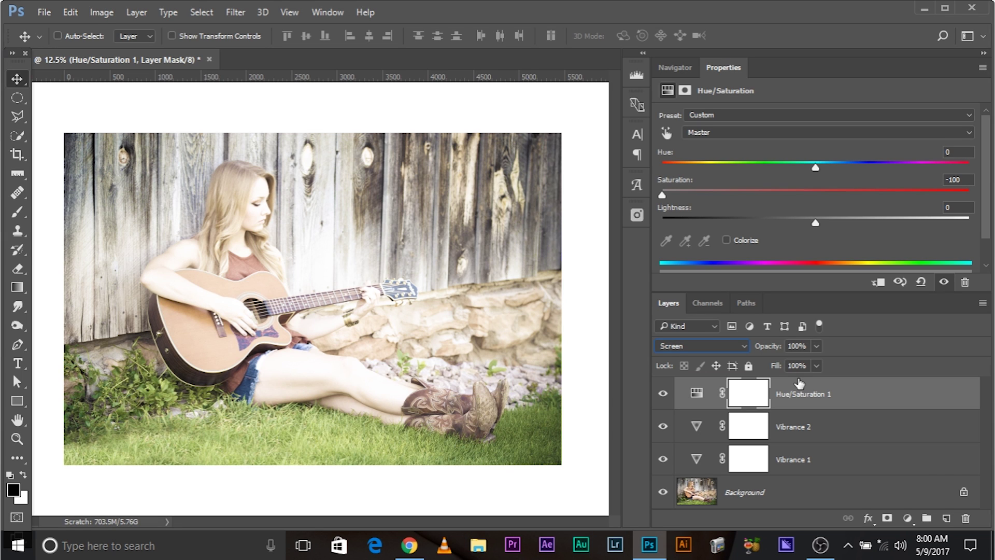
{"action": "right_click", "coordinate": [801, 397]}
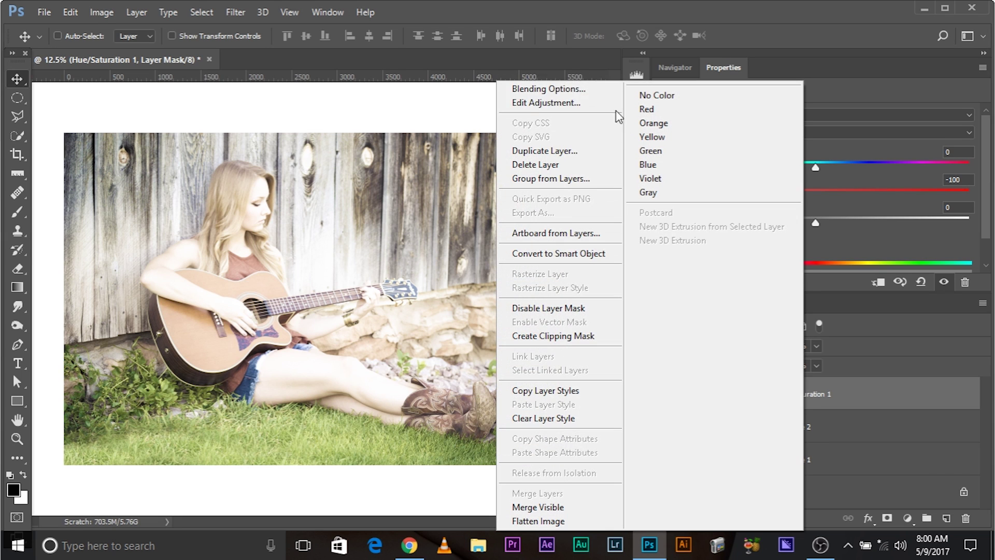
{"action": "left_click", "coordinate": [828, 384]}
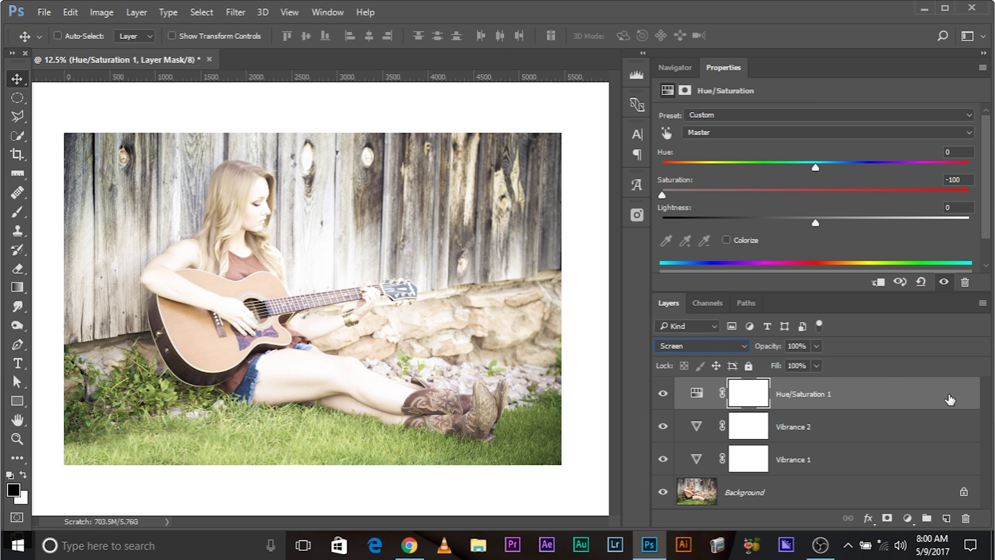
Split the Underlying Layer black Blend If slider of Hue/Saturation 1 to 187/255.
{"action": "key", "text": "ctrl+2"}
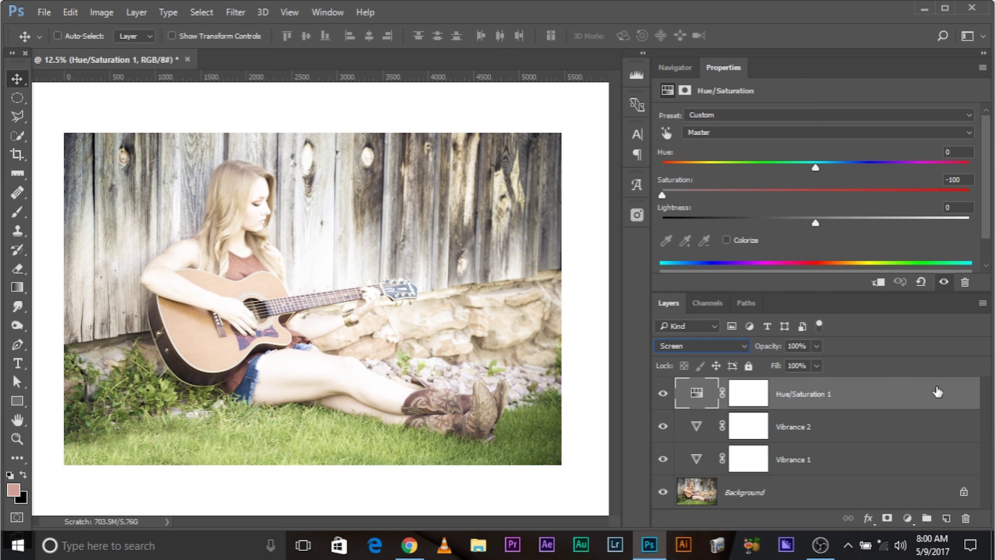
{"action": "key", "text": "h"}
{"action": "double_click", "coordinate": [938, 392]}
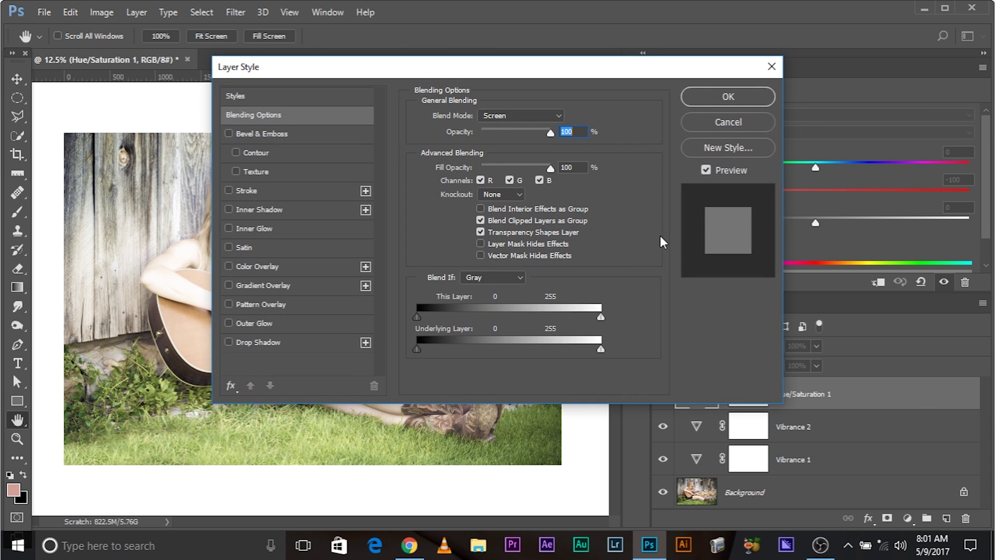
{"action": "left_click_drag", "start_coordinate": [430, 70], "coordinate": [708, 100]}
{"action": "left_click_drag", "start_coordinate": [697, 381], "coordinate": [711, 383]}
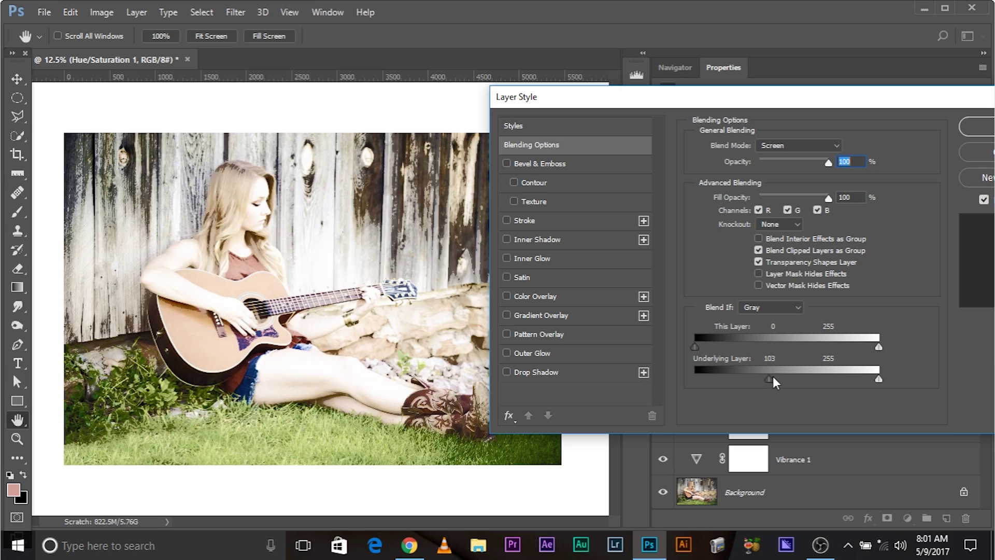
{"action": "left_click_drag", "start_coordinate": [768, 383], "coordinate": [832, 397]}
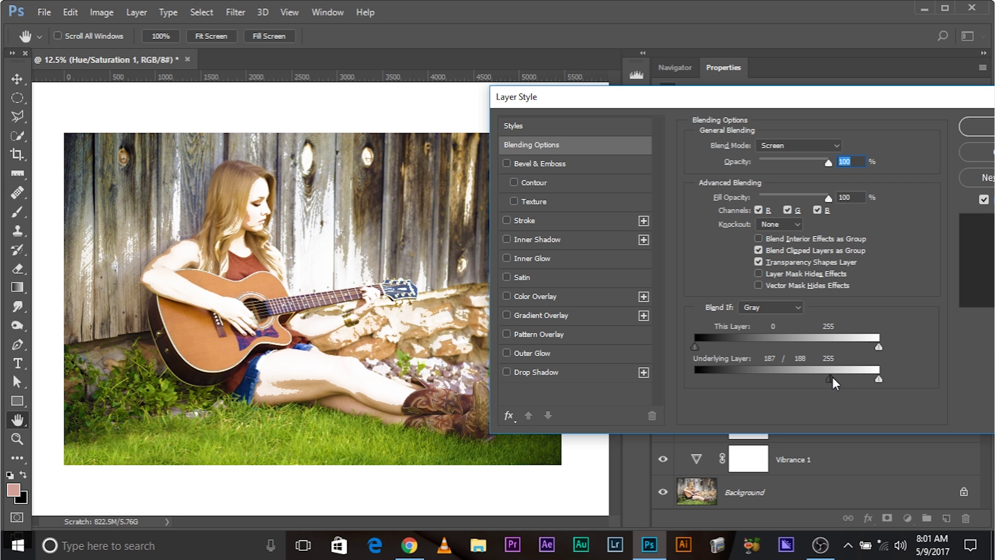
{"action": "left_click_drag", "start_coordinate": [834, 382], "coordinate": [896, 388]}
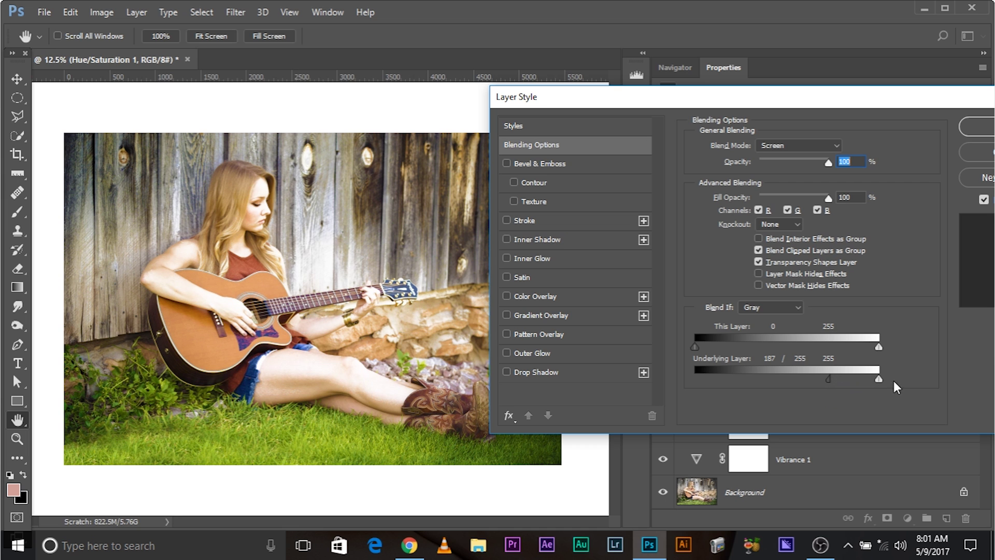
{"action": "left_click_drag", "start_coordinate": [642, 96], "coordinate": [590, 100]}
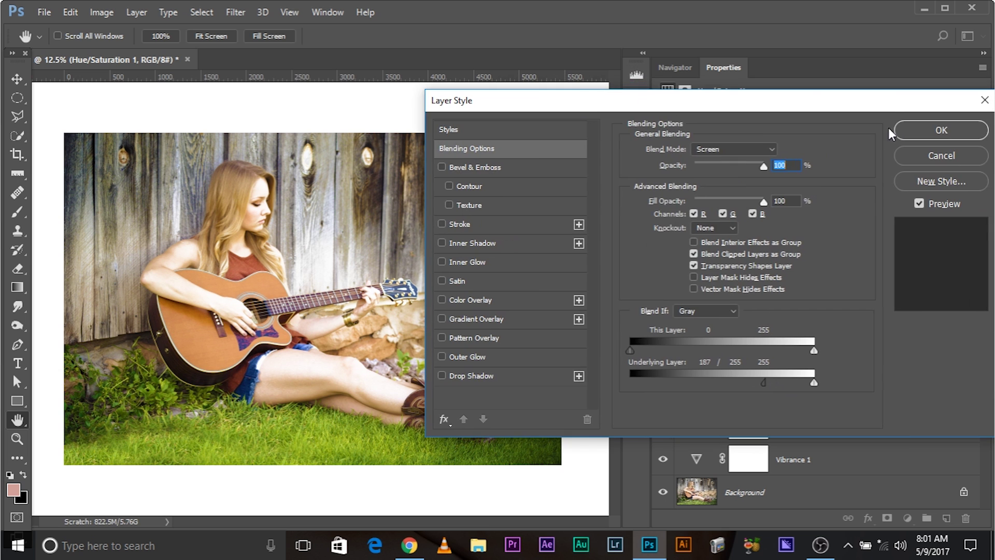
{"action": "left_click", "coordinate": [904, 133]}
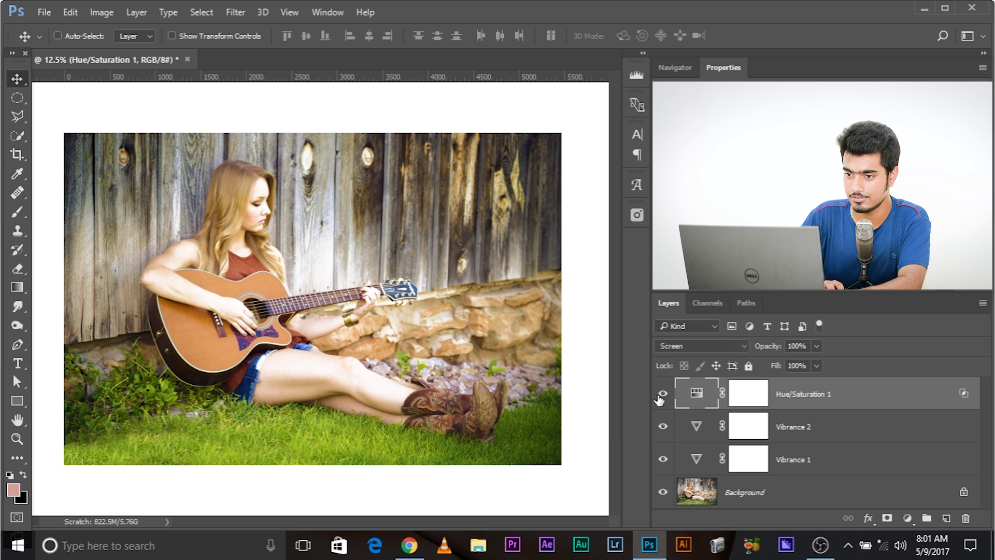
Lower the Hue/Saturation 1 layer opacity to 49%.
{"action": "left_click", "coordinate": [817, 346]}
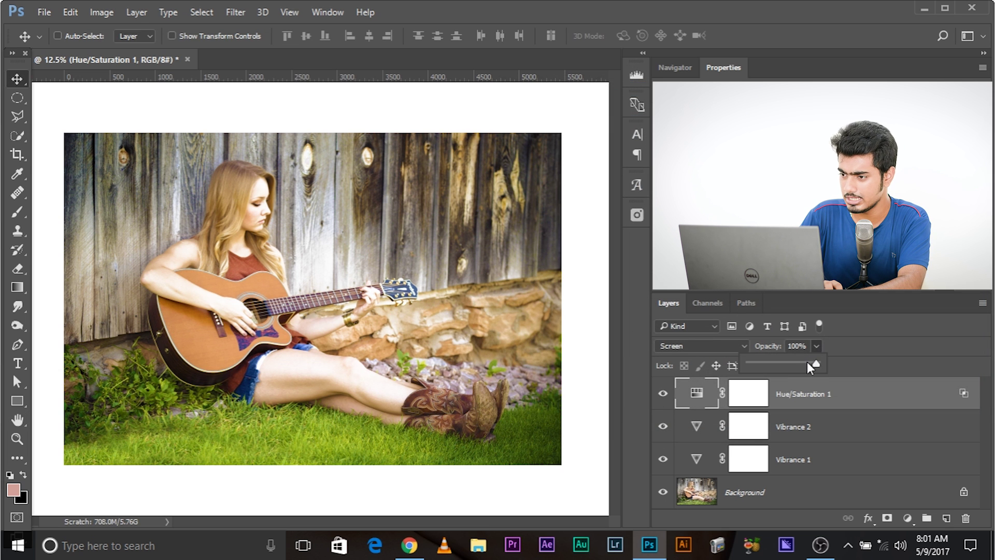
{"action": "left_click_drag", "start_coordinate": [816, 367], "coordinate": [782, 369]}
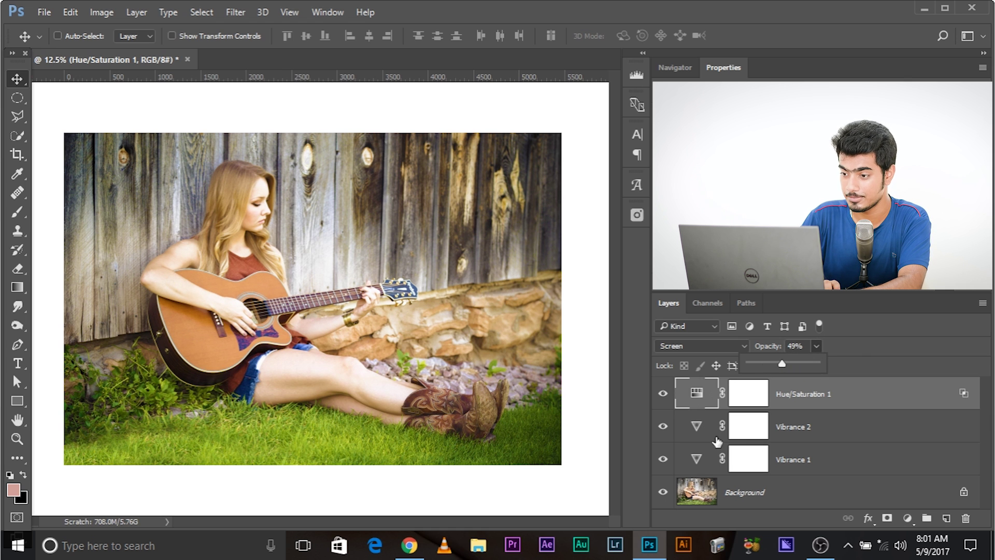
{"action": "left_click", "coordinate": [664, 492]}
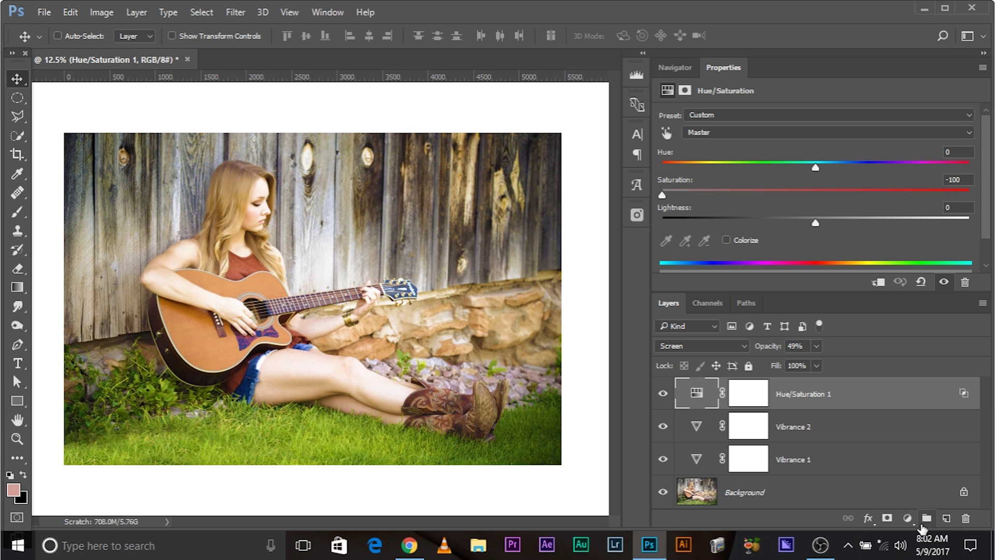
Add a Levels adjustment layer set to Overlay blending.
{"action": "left_click", "coordinate": [907, 517]}
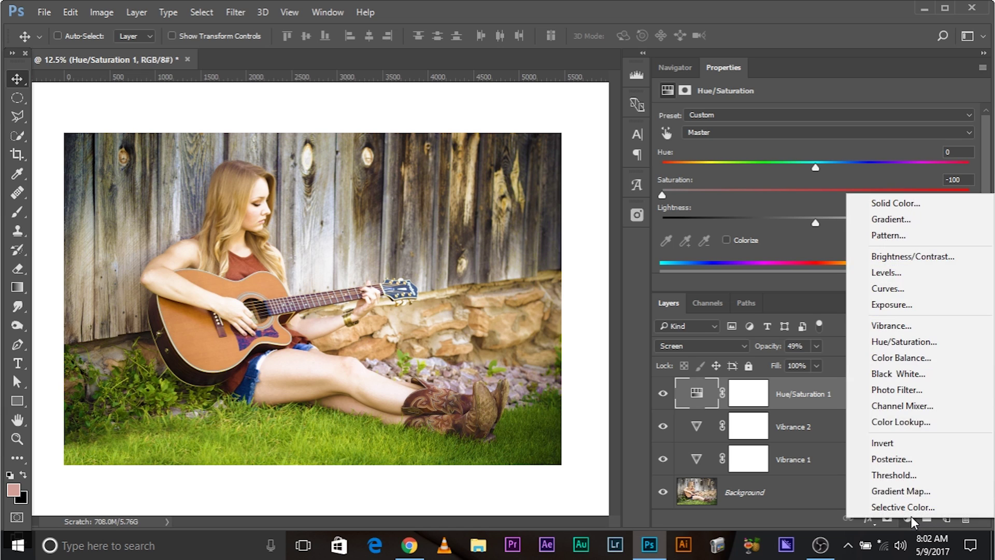
{"action": "left_click", "coordinate": [894, 272]}
{"action": "left_click", "coordinate": [707, 346]}
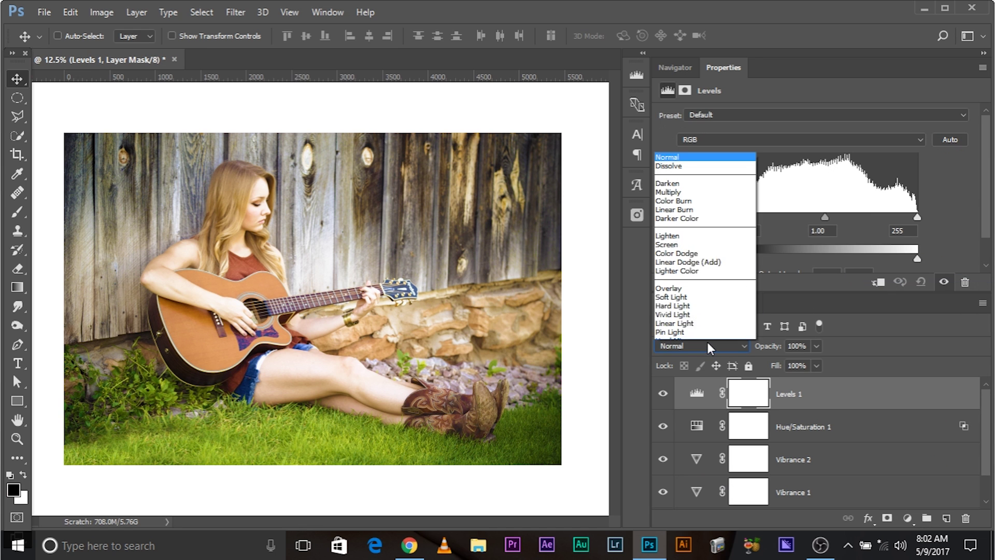
{"action": "left_click", "coordinate": [682, 196]}
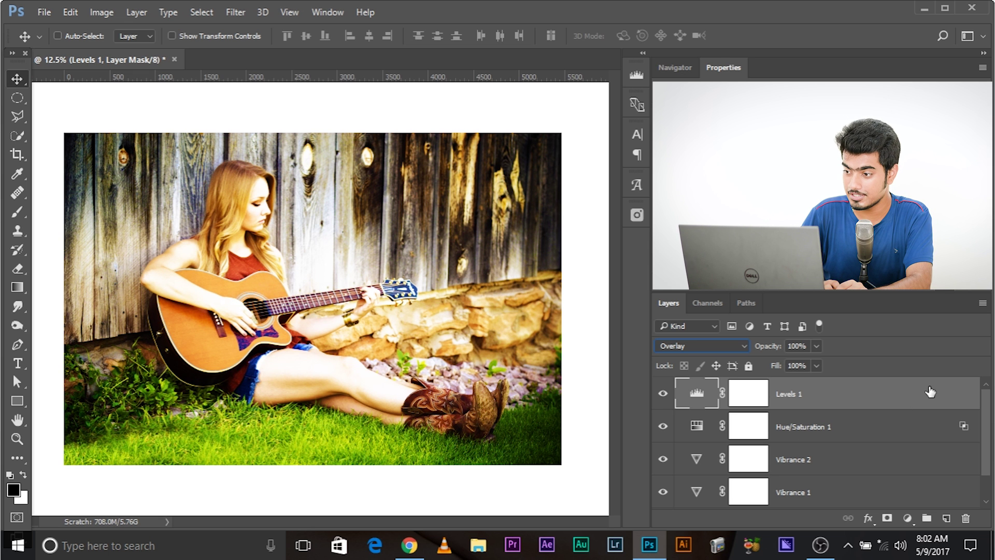
Split the Underlying Layer white Blend If slider of Levels 1 to 0/255.
{"action": "double_click", "coordinate": [909, 398]}
{"action": "left_click_drag", "start_coordinate": [456, 74], "coordinate": [686, 61]}
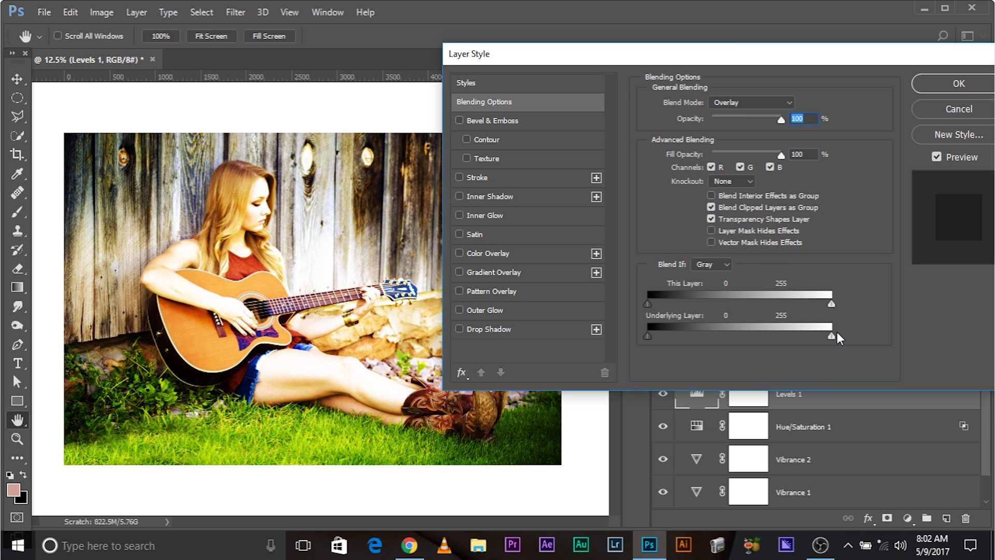
{"action": "mouse_move", "coordinate": [832, 335]}
{"action": "left_mouse_down"}
{"action": "mouse_move", "coordinate": [762, 331]}
{"action": "mouse_move", "coordinate": [839, 336]}
{"action": "left_mouse_up"}
{"action": "left_click_drag", "start_coordinate": [826, 338], "coordinate": [647, 338]}
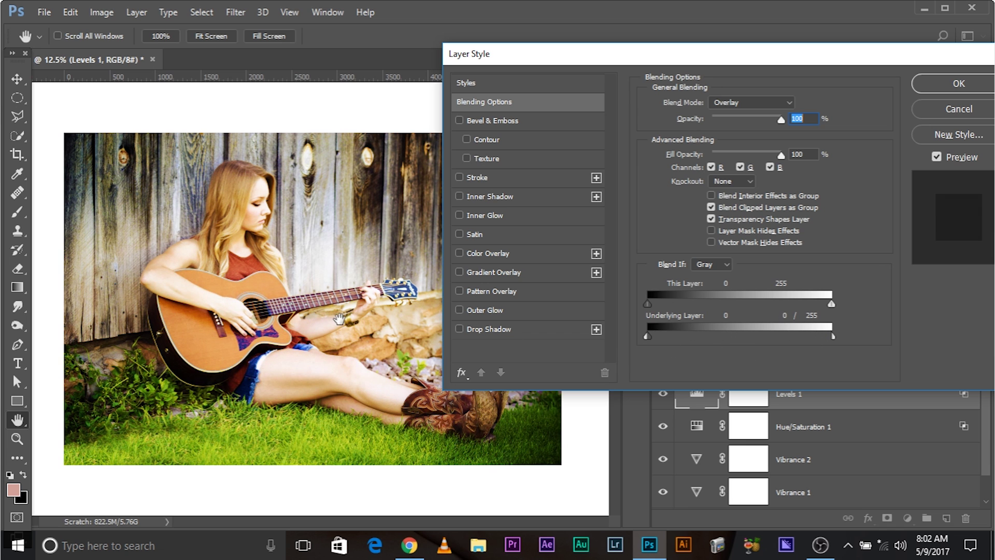
Confirm the Levels 1 blending options and set its opacity to 75%.
{"action": "left_click", "coordinate": [958, 83]}
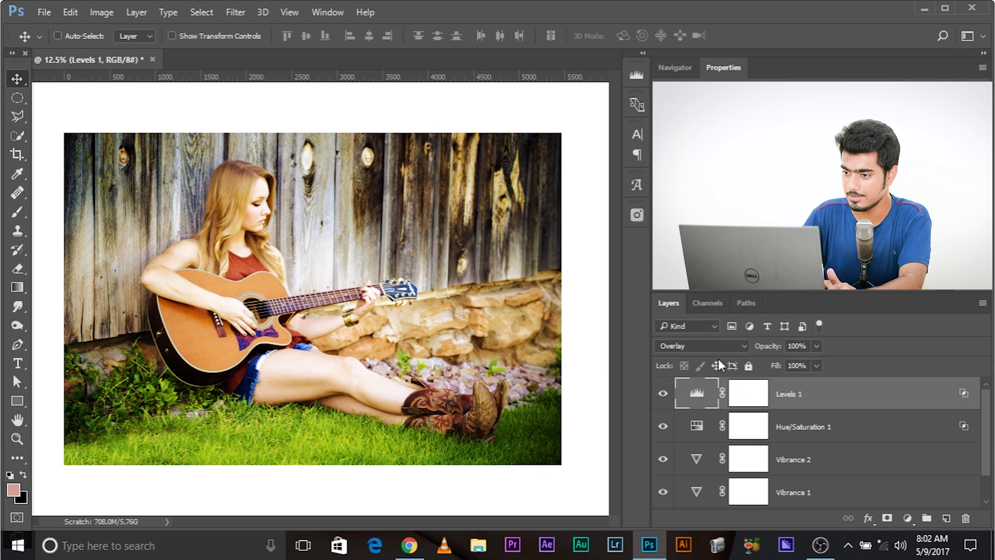
{"action": "left_click", "coordinate": [662, 394]}
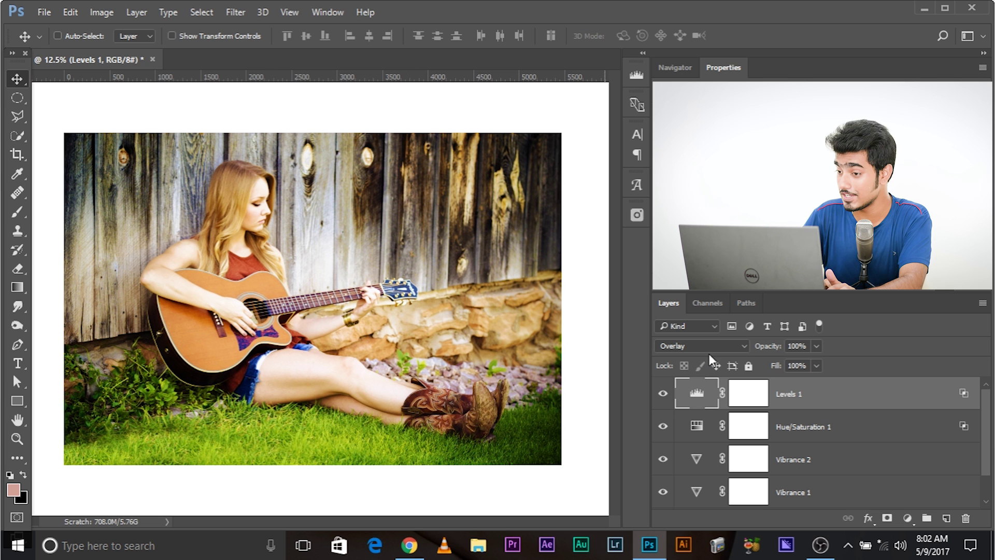
{"action": "left_click", "coordinate": [816, 345]}
{"action": "left_click", "coordinate": [792, 362]}
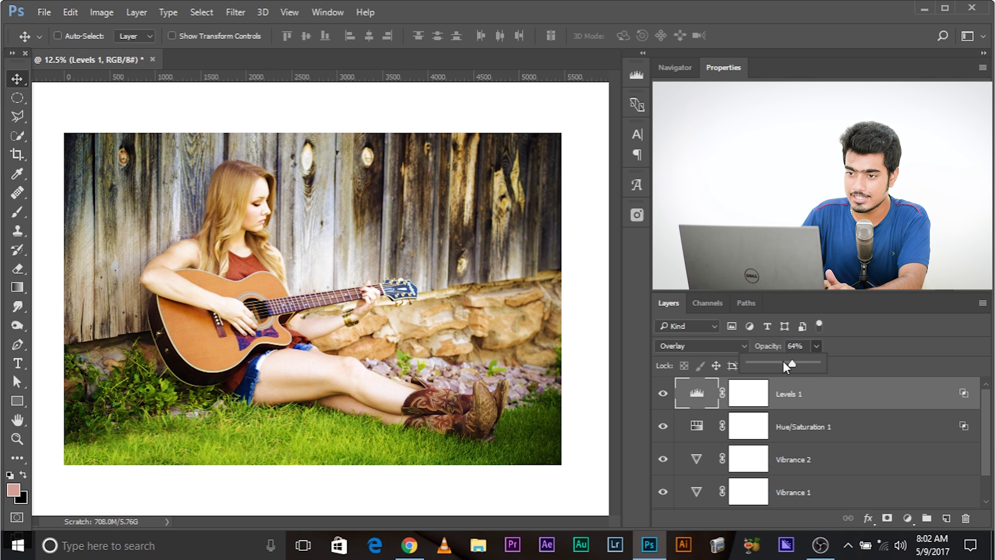
{"action": "left_click_drag", "start_coordinate": [769, 358], "coordinate": [808, 362]}
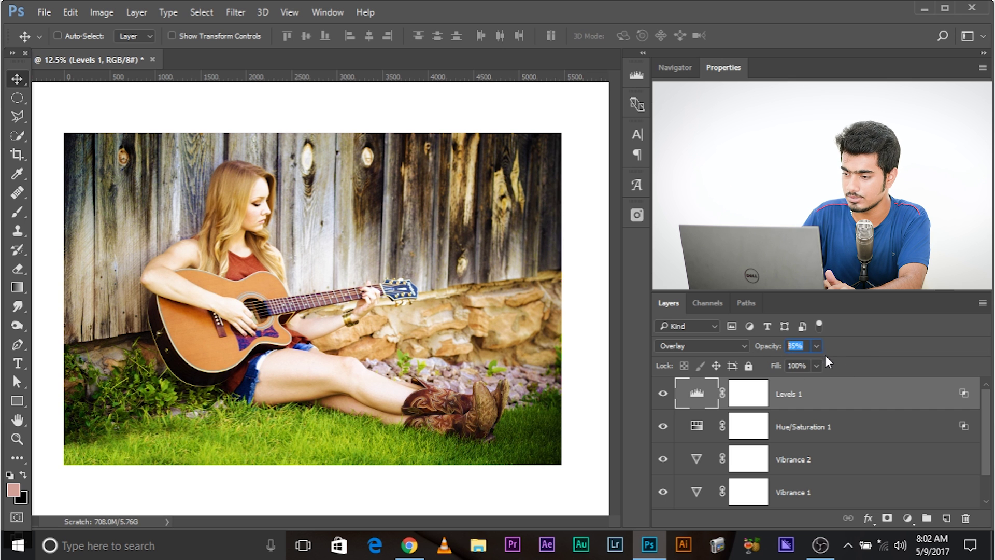
{"action": "type", "text": "7"}
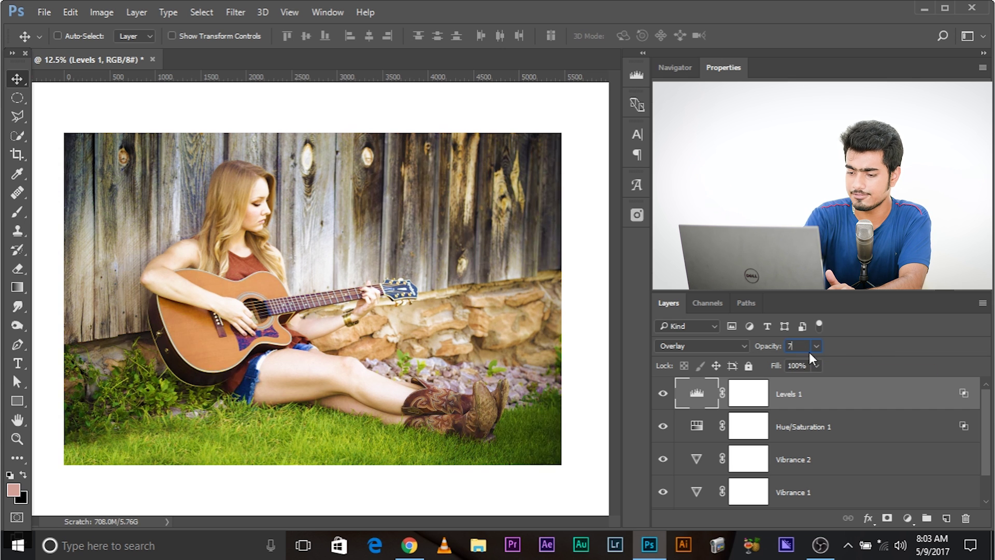
{"action": "type", "text": "5"}
{"action": "key", "text": "Return"}
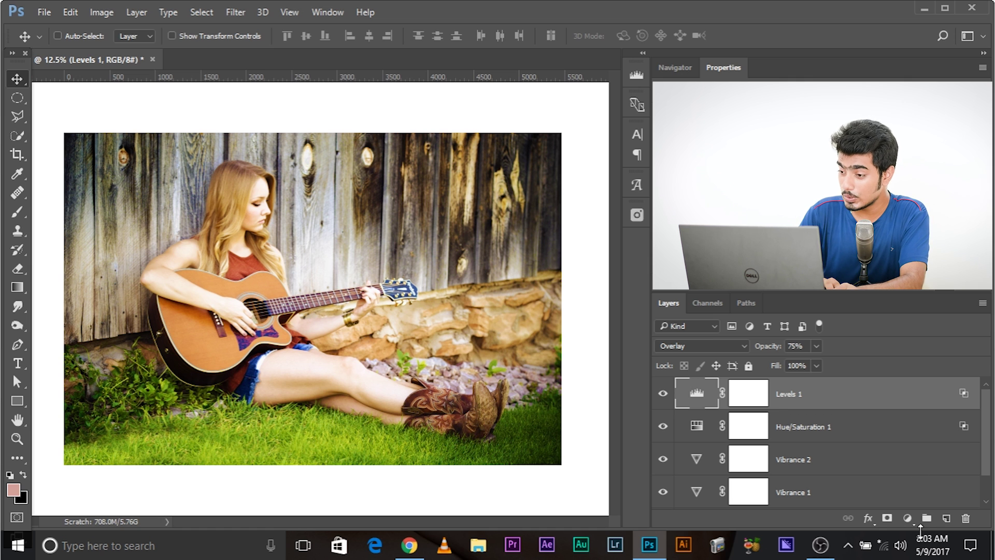
{"action": "left_click", "coordinate": [907, 518]}
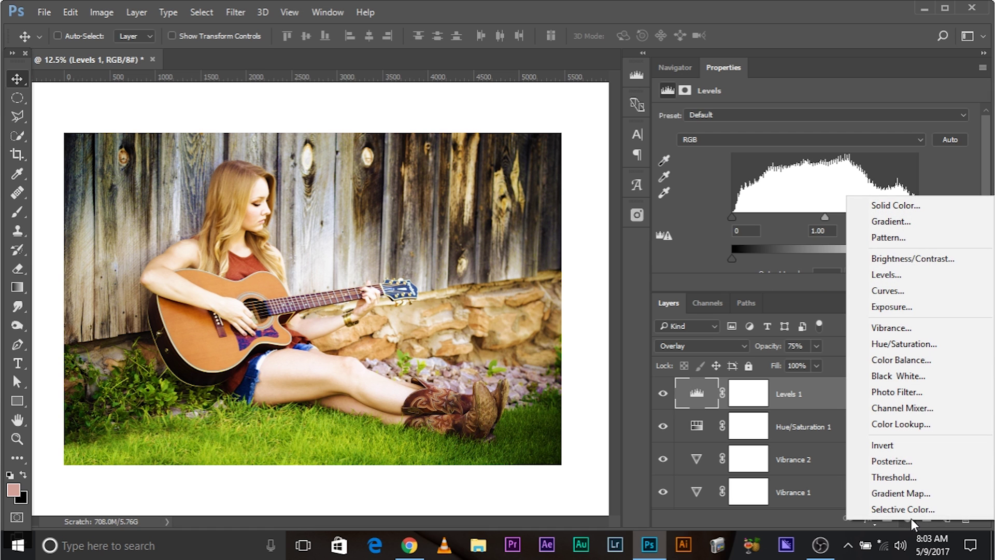
Add a Brightness/Contrast layer with Contrast 60 and Brightness -20.
{"action": "left_click", "coordinate": [911, 264]}
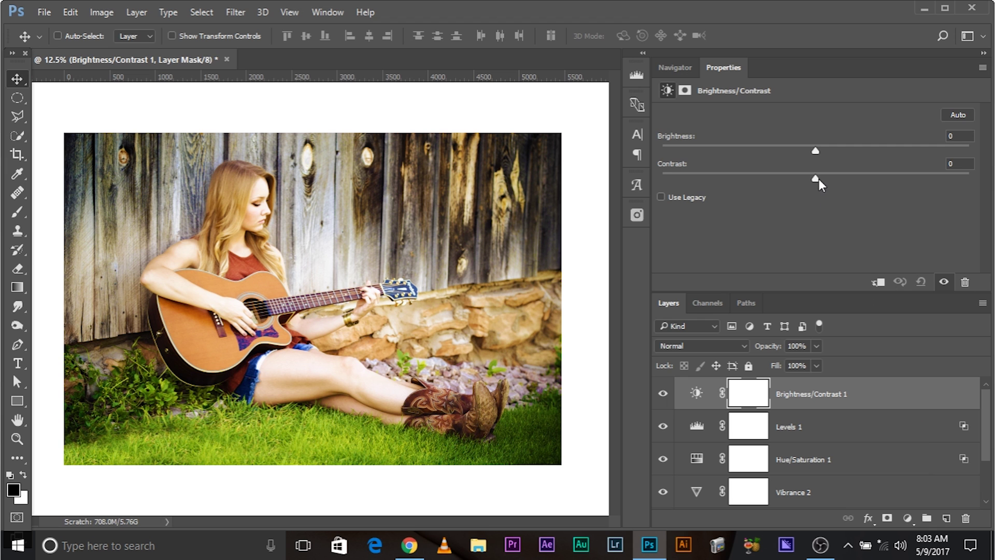
{"action": "left_click_drag", "start_coordinate": [816, 178], "coordinate": [906, 175]}
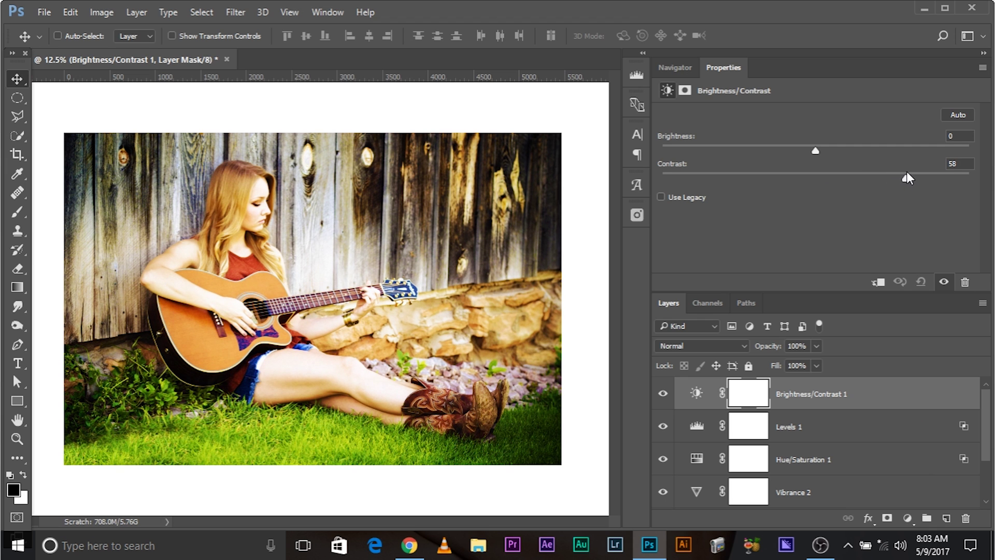
{"action": "left_click_drag", "start_coordinate": [907, 177], "coordinate": [909, 177]}
{"action": "left_click_drag", "start_coordinate": [816, 148], "coordinate": [795, 151]}
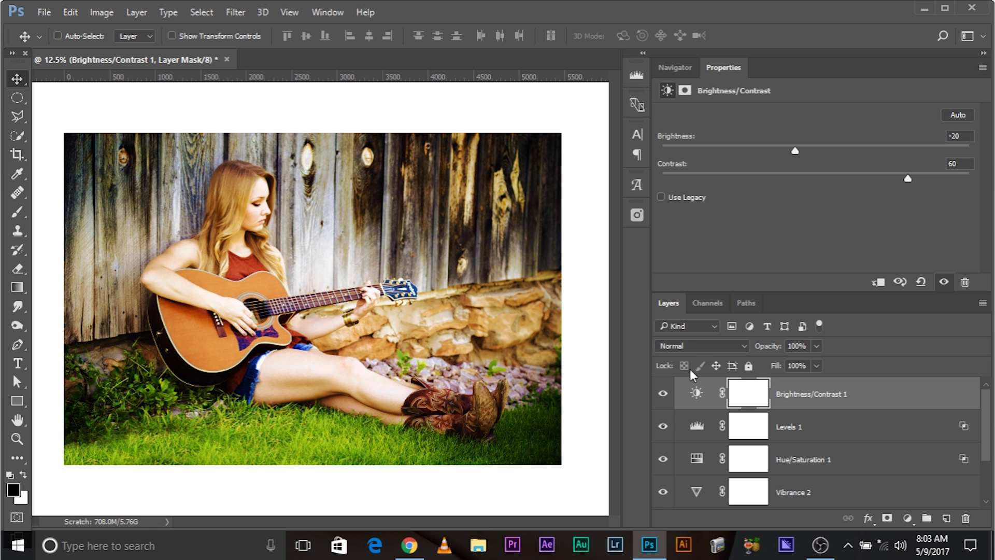
Toggle layer visibility to compare the adjustments against the original photo.
{"action": "left_click", "coordinate": [664, 394]}
{"action": "left_click", "coordinate": [663, 395]}
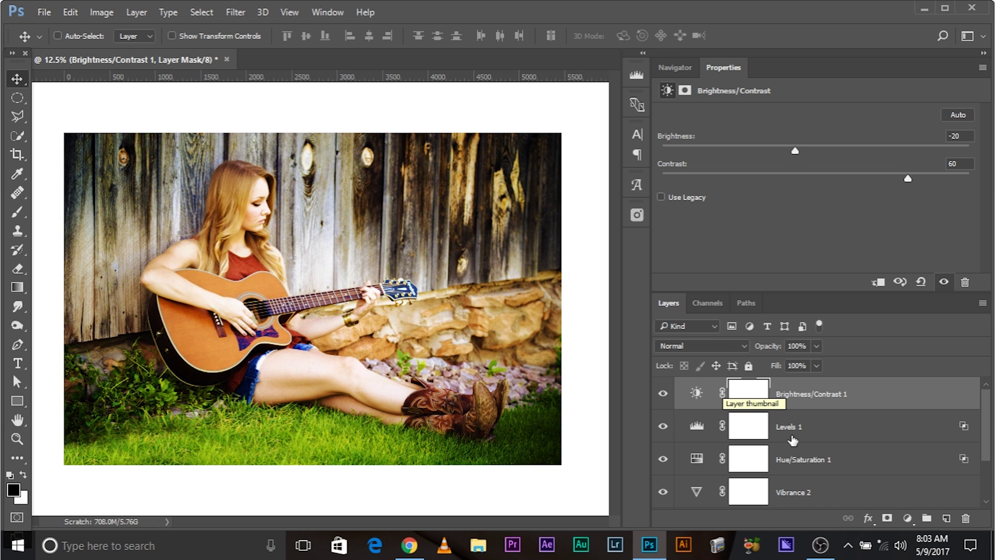
{"action": "scroll", "coordinate": [785, 441], "scroll_direction": "down", "scroll_amount": 2}
{"action": "left_click", "coordinate": [663, 493], "text": "alt"}
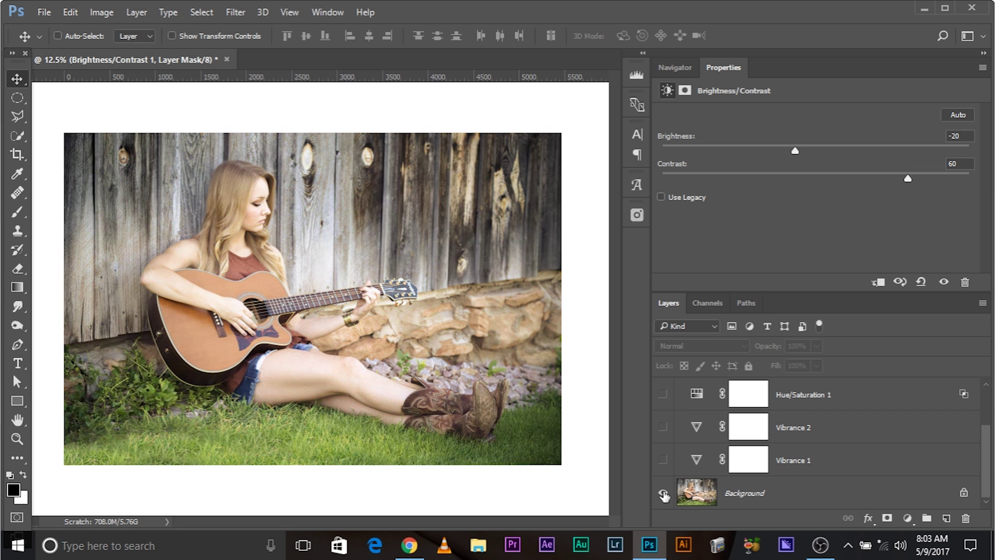
{"action": "left_click", "coordinate": [663, 495], "text": "alt"}
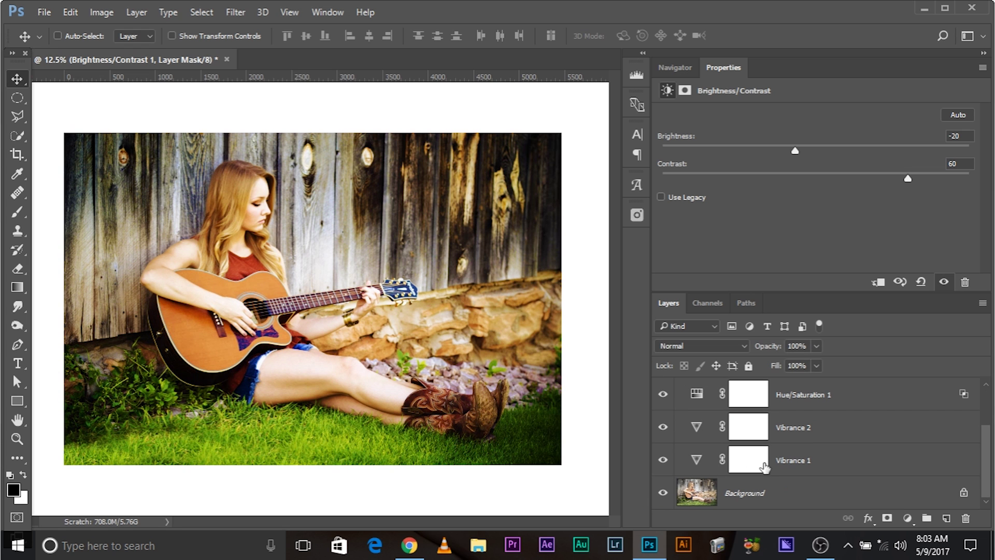
{"action": "scroll", "coordinate": [777, 462], "scroll_direction": "up", "scroll_amount": 2}
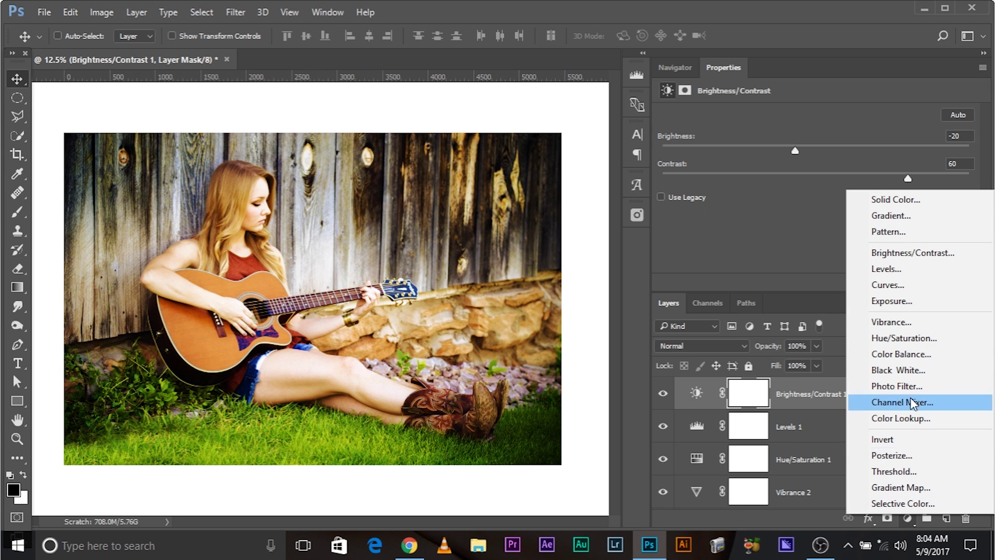
Add a Curves layer with a lifted black point and compare it on and off.
{"action": "left_click", "coordinate": [894, 284]}
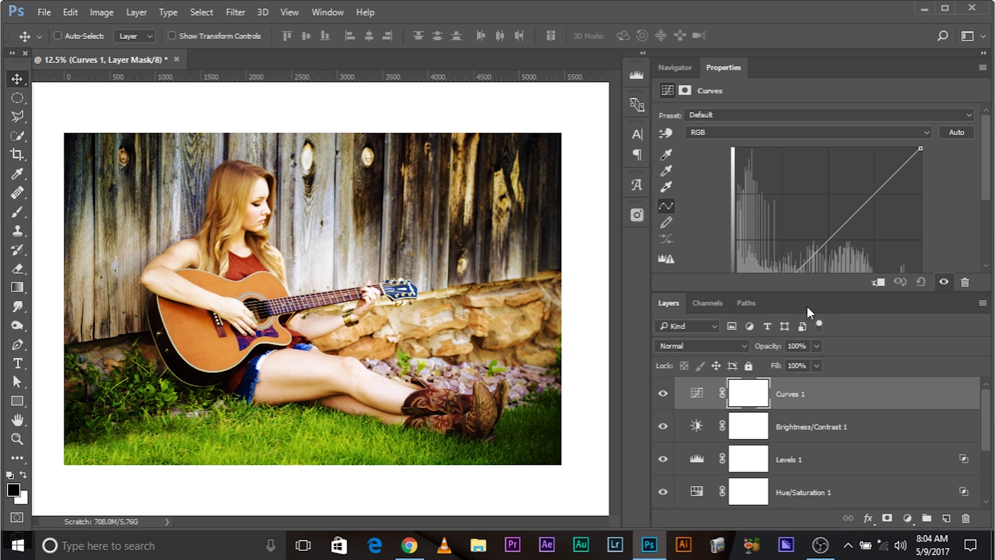
{"action": "left_click_drag", "start_coordinate": [723, 68], "coordinate": [455, 42]}
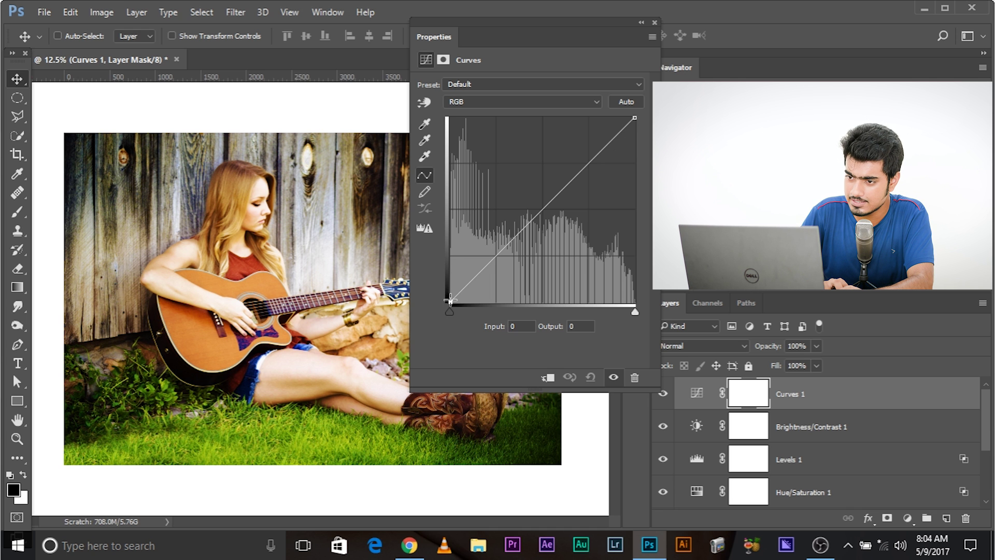
{"action": "left_click_drag", "start_coordinate": [451, 297], "coordinate": [490, 241]}
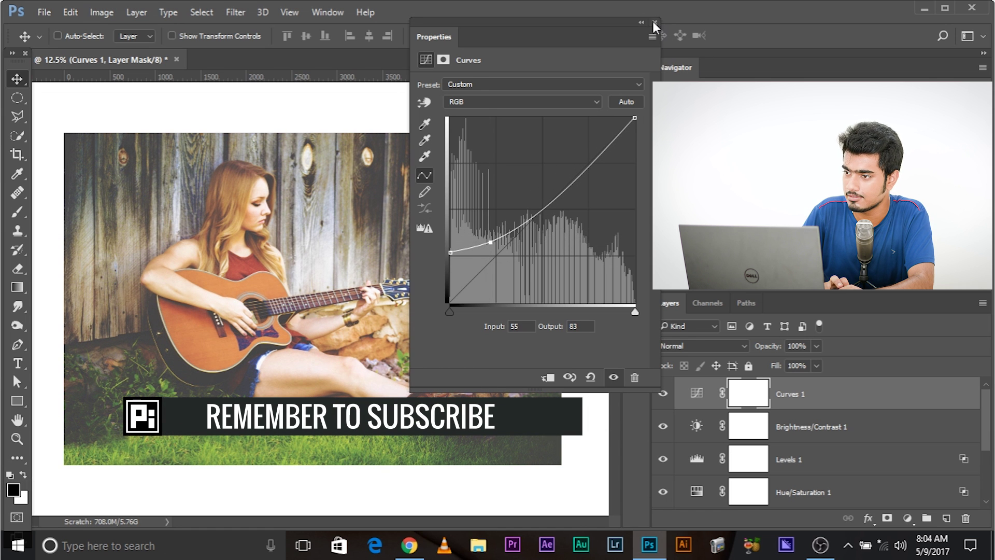
{"action": "left_click", "coordinate": [653, 22]}
{"action": "left_click", "coordinate": [663, 394]}
{"action": "left_click", "coordinate": [664, 394]}
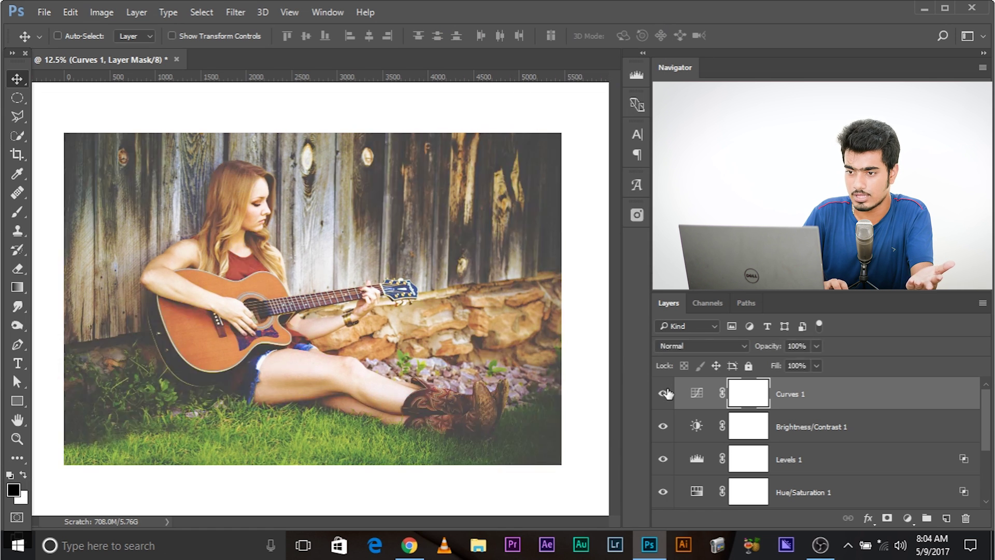
{"action": "left_click", "coordinate": [663, 394]}
{"action": "left_click", "coordinate": [663, 393]}
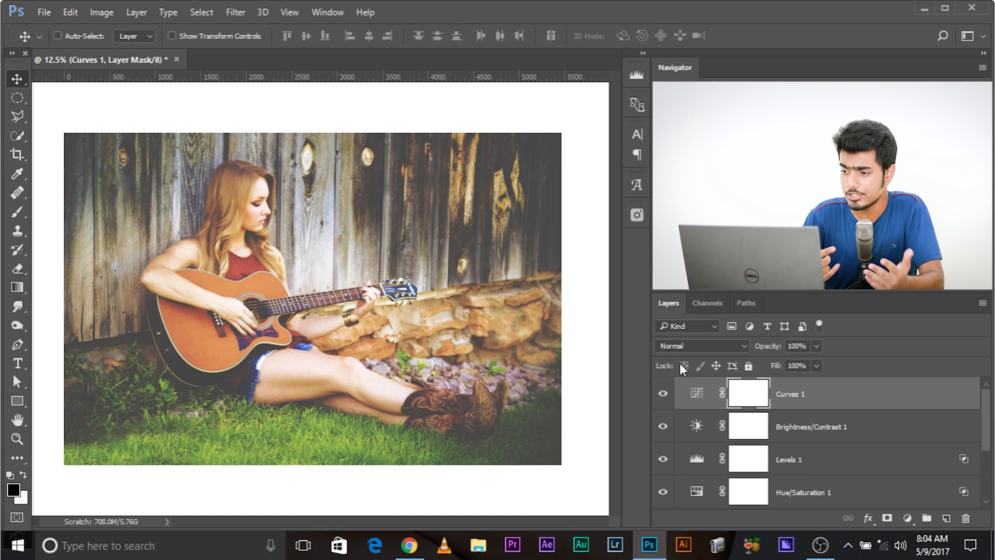
Rework Curves 1 so the black input point sits at 57 with output 0.
{"action": "double_click", "coordinate": [698, 394]}
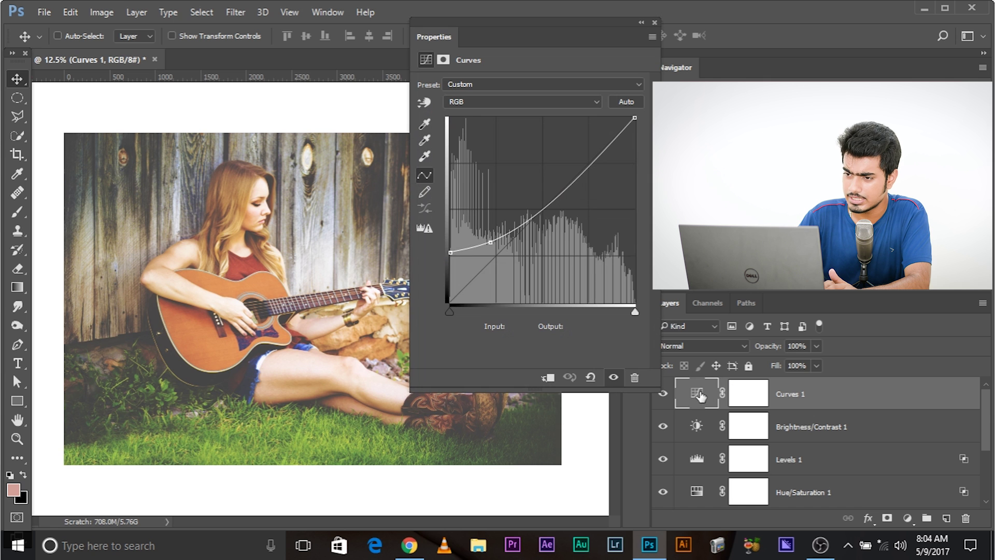
{"action": "left_click_drag", "start_coordinate": [491, 243], "coordinate": [470, 331]}
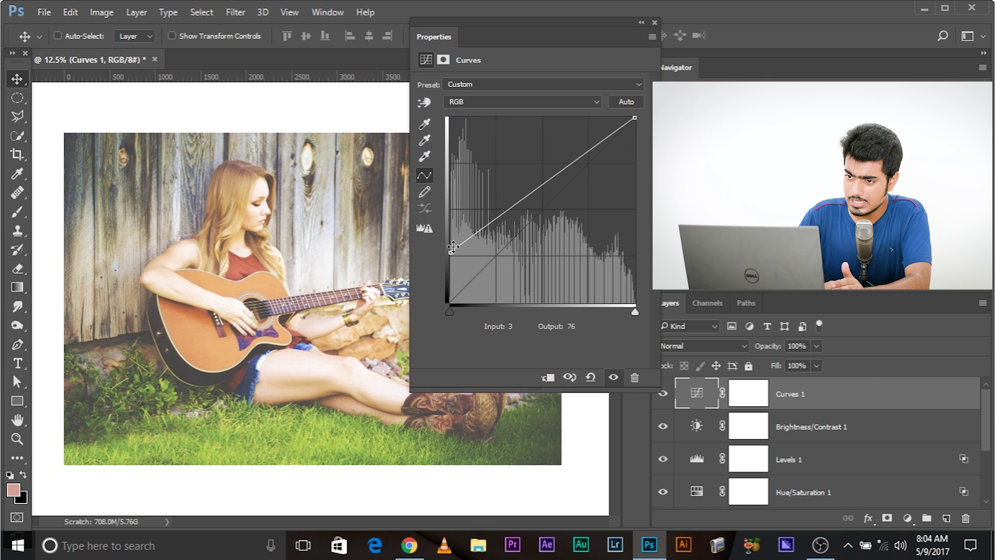
{"action": "left_click_drag", "start_coordinate": [453, 246], "coordinate": [447, 314]}
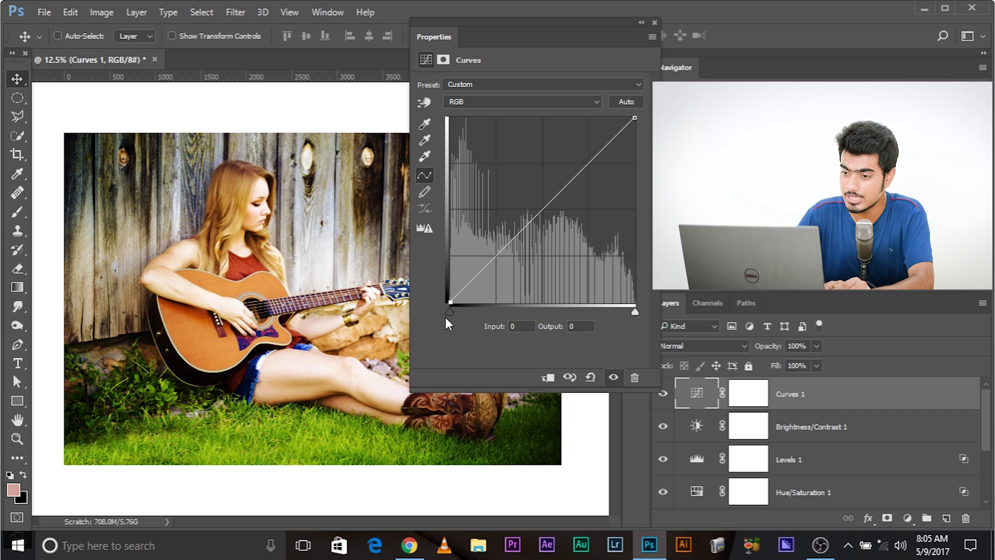
{"action": "left_click_drag", "start_coordinate": [449, 312], "coordinate": [491, 330]}
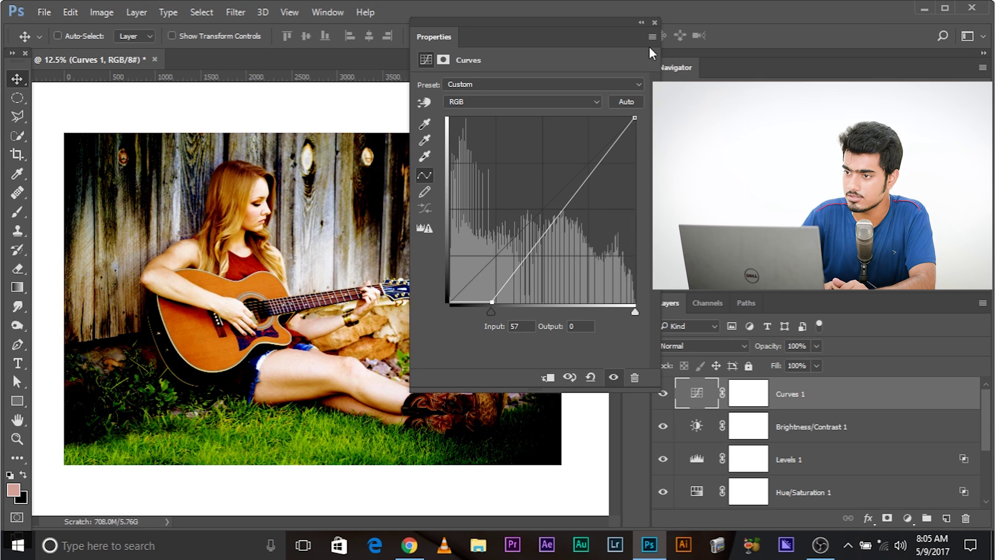
{"action": "left_click", "coordinate": [655, 22]}
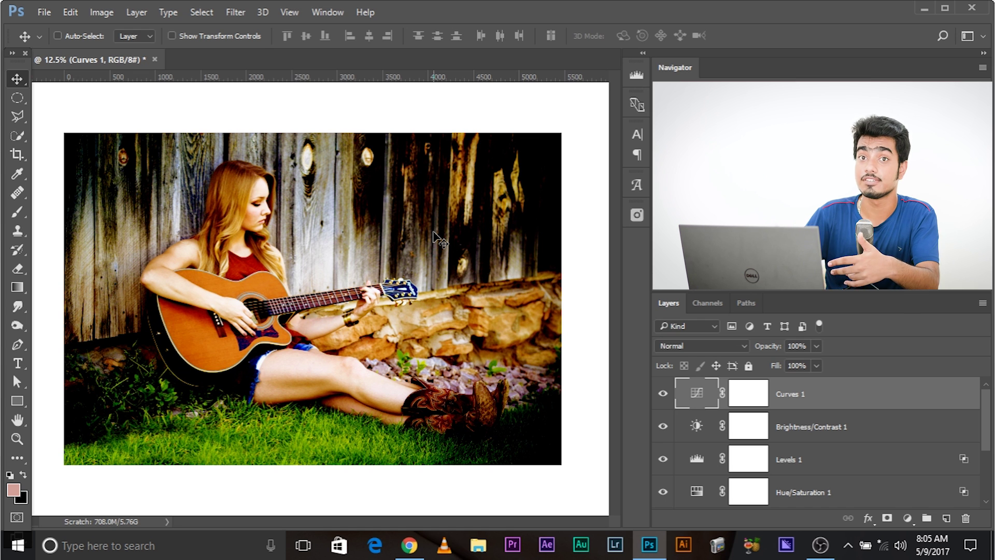
Add a second Curves layer with the Blue channel raised in the shadows.
{"action": "left_click", "coordinate": [907, 517]}
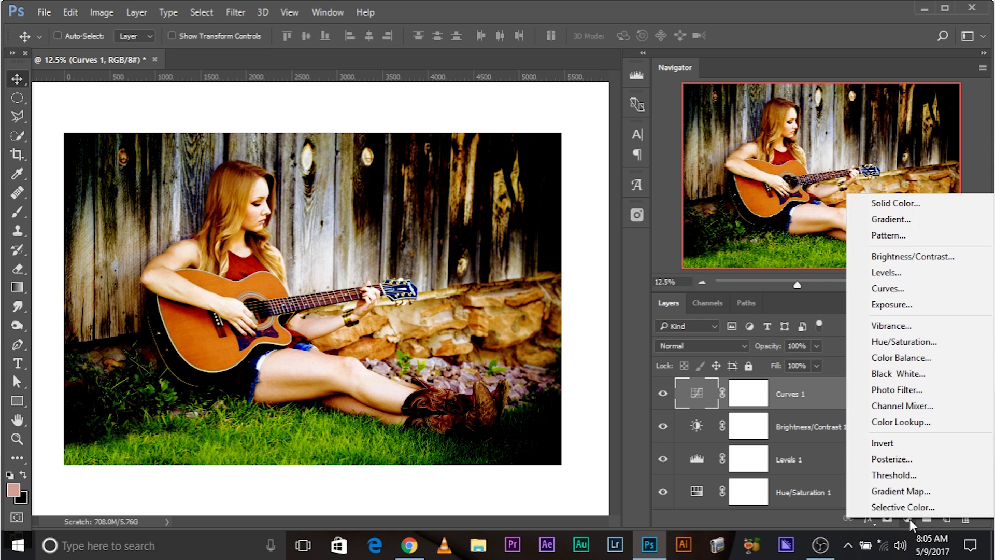
{"action": "left_click", "coordinate": [902, 288]}
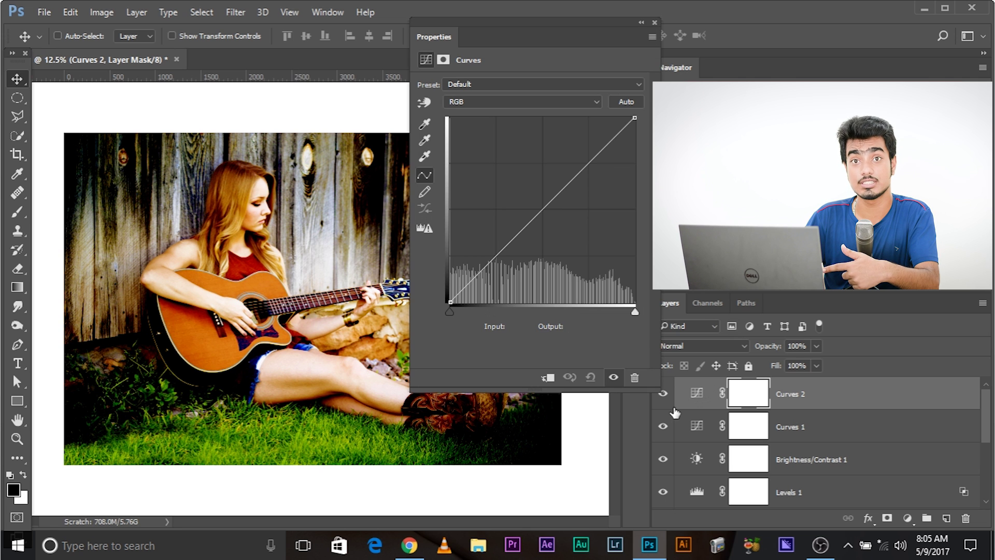
{"action": "left_click", "coordinate": [470, 101]}
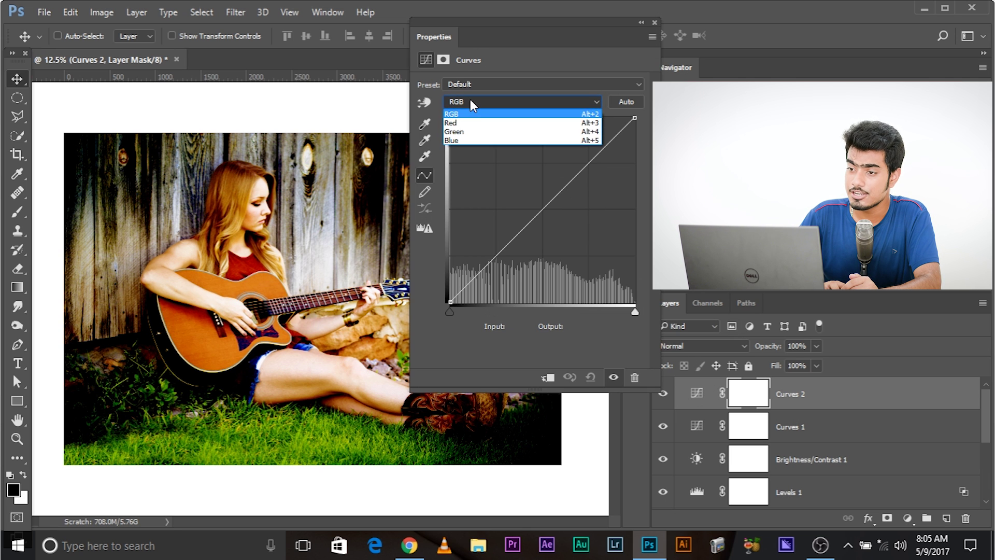
{"action": "left_click", "coordinate": [472, 140]}
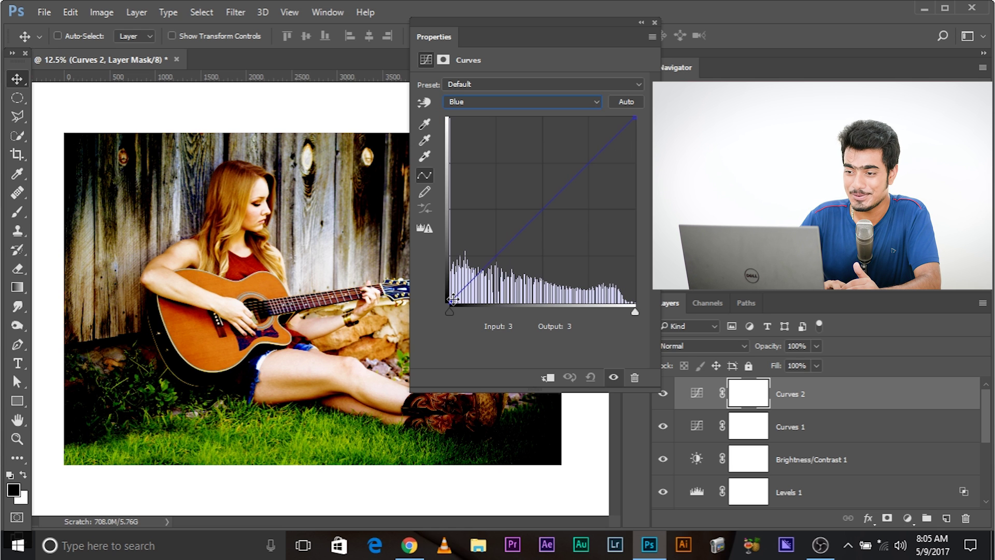
{"action": "left_click_drag", "start_coordinate": [450, 301], "coordinate": [491, 234]}
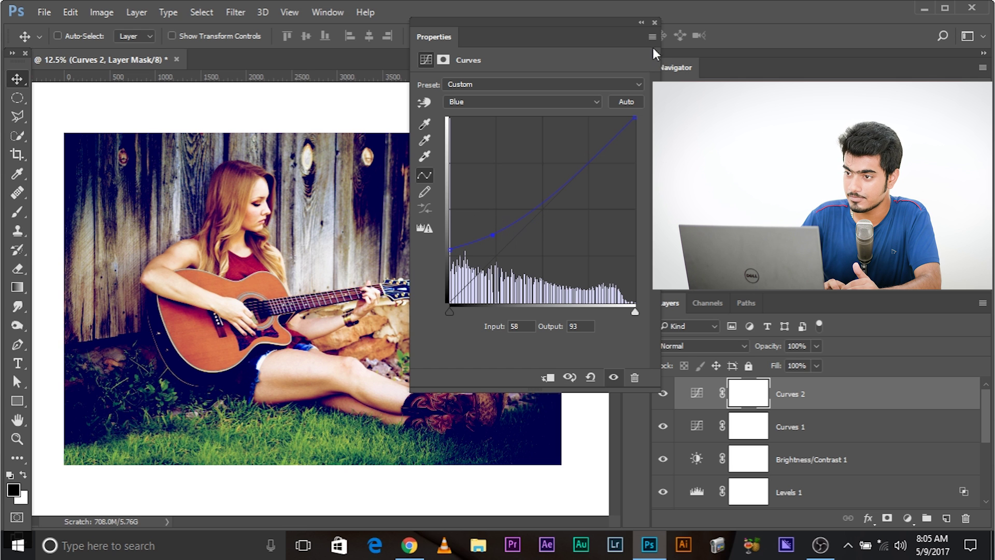
{"action": "left_click", "coordinate": [655, 23]}
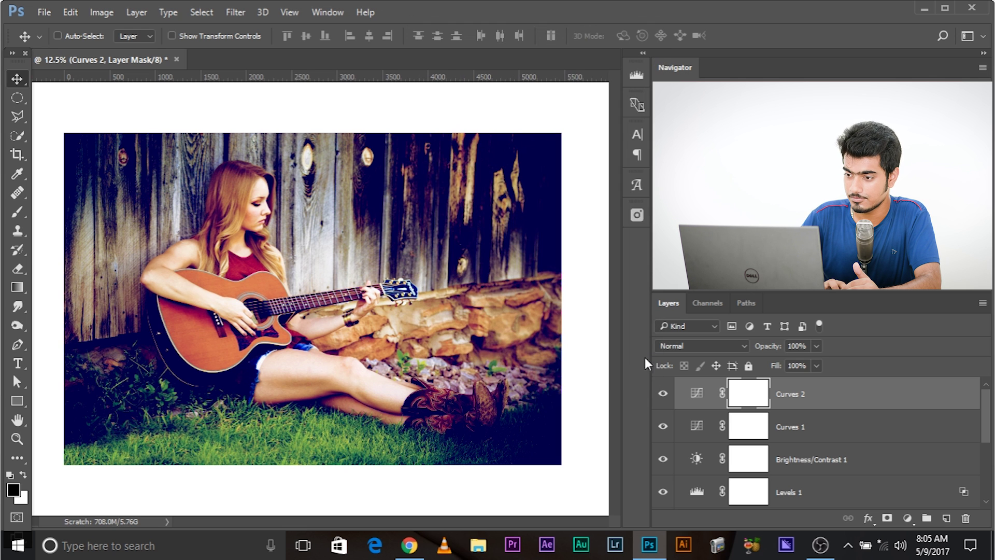
Compare the Curves 2 blue tint and close its properties unchanged.
{"action": "left_click", "coordinate": [664, 395]}
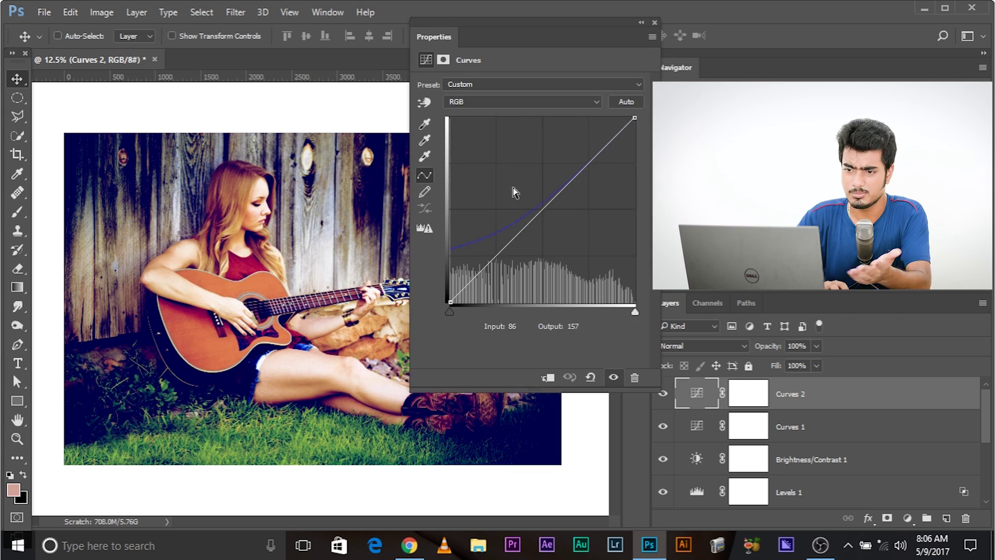
{"action": "left_click", "coordinate": [510, 104]}
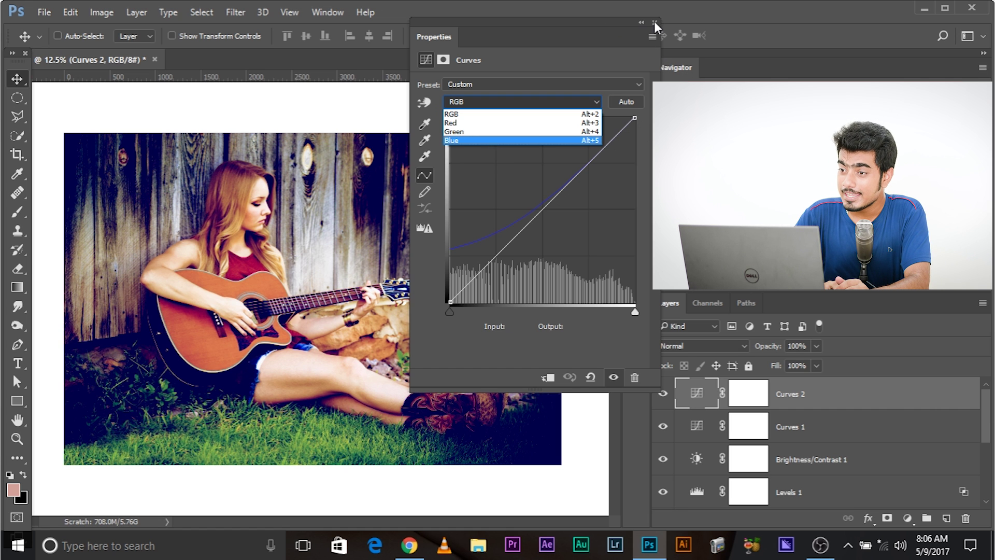
{"action": "key", "text": "Escape"}
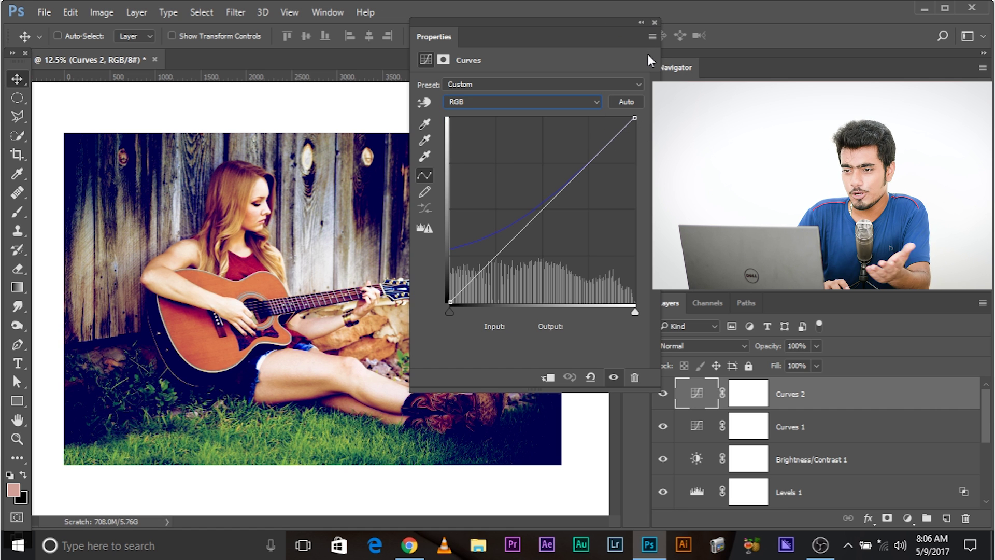
{"action": "left_click", "coordinate": [656, 23]}
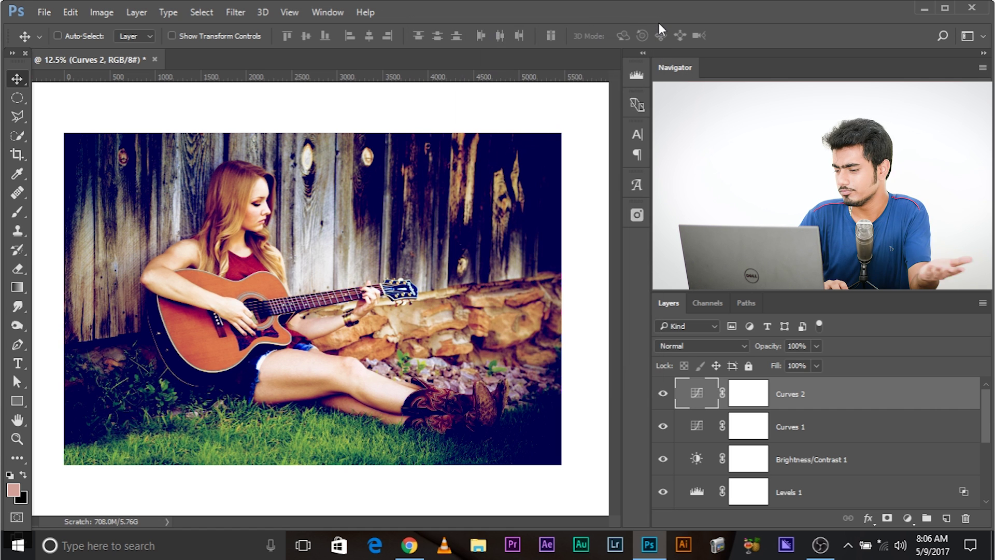
Add a Gradient Map layer using the gold Photographic Toning preset.
{"action": "left_click", "coordinate": [907, 518]}
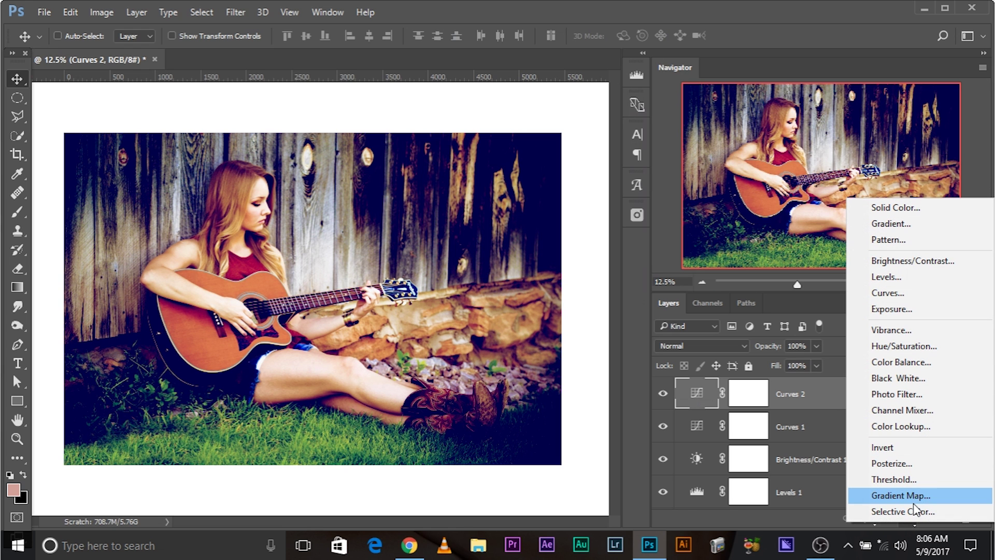
{"action": "left_click", "coordinate": [915, 495]}
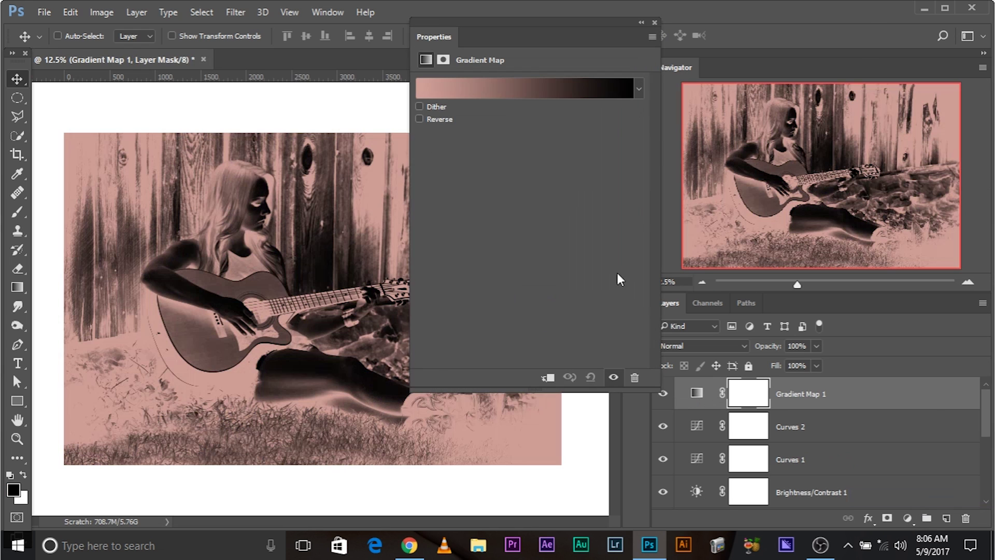
{"action": "left_click", "coordinate": [639, 89]}
{"action": "left_click", "coordinate": [639, 88]}
{"action": "left_click", "coordinate": [638, 88]}
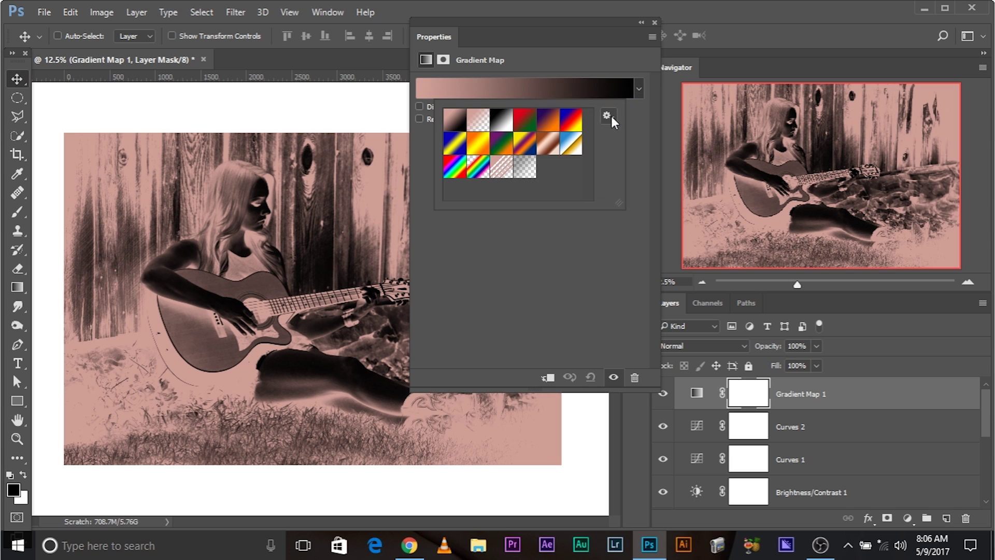
{"action": "left_click", "coordinate": [609, 116]}
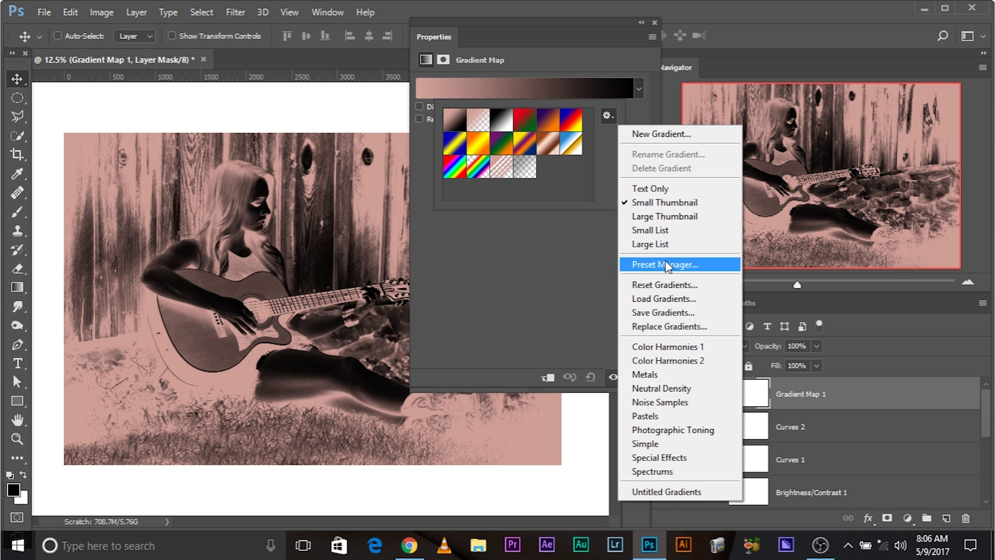
{"action": "left_click", "coordinate": [662, 430]}
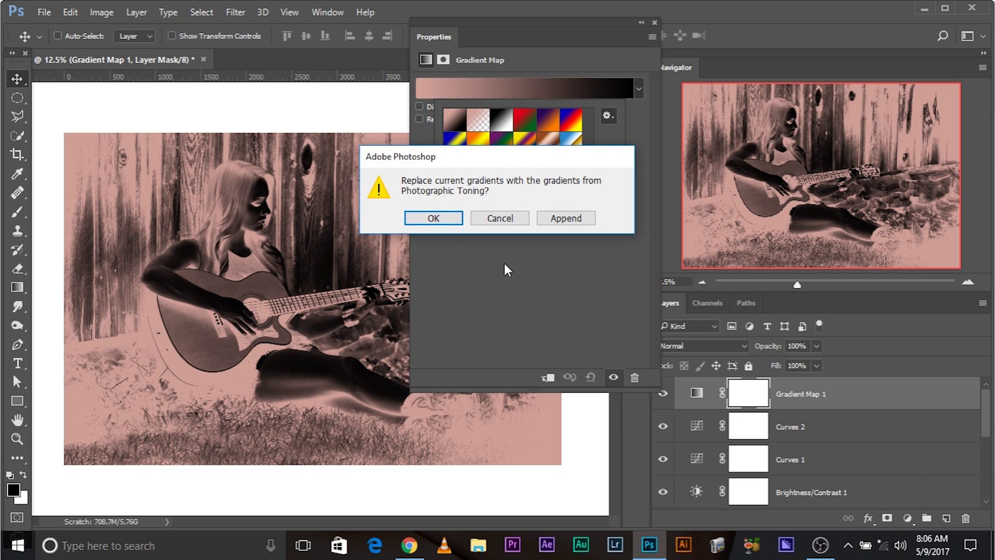
{"action": "left_click", "coordinate": [443, 220]}
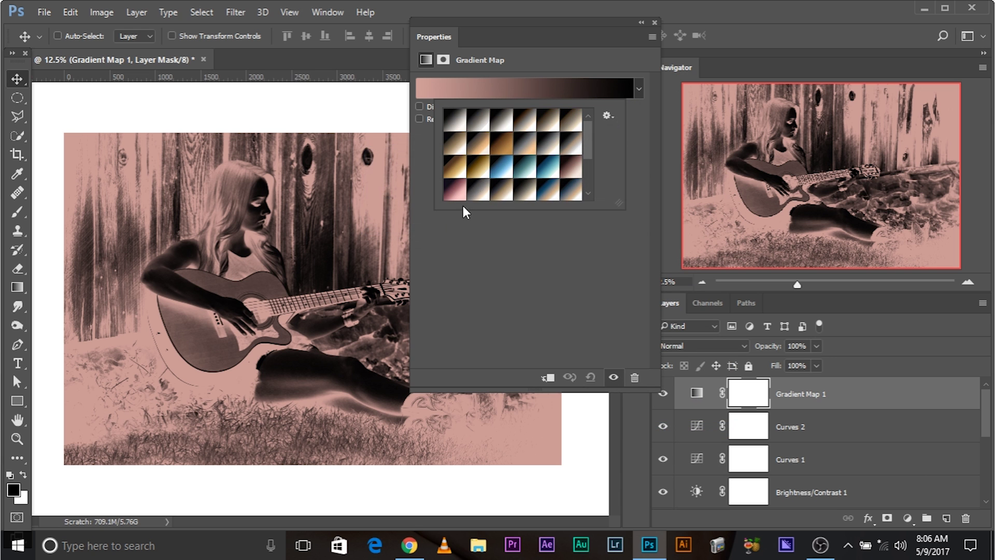
{"action": "left_click", "coordinate": [465, 121]}
{"action": "left_click", "coordinate": [478, 166]}
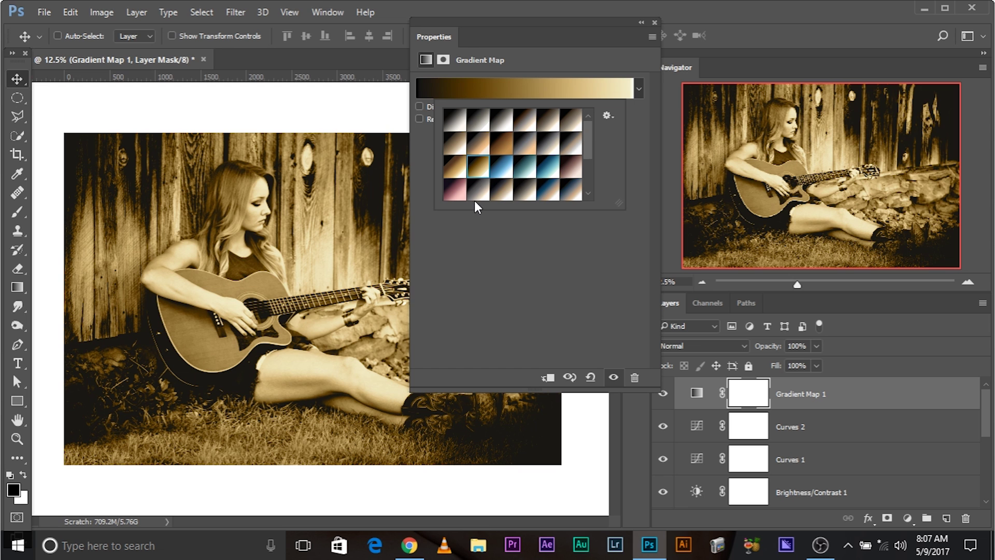
{"action": "left_click", "coordinate": [477, 191]}
{"action": "left_click", "coordinate": [486, 176]}
{"action": "left_click", "coordinate": [655, 23]}
Lower Gradient Map 1 opacity to 24% and compare against the original photo.
{"action": "left_click", "coordinate": [816, 345]}
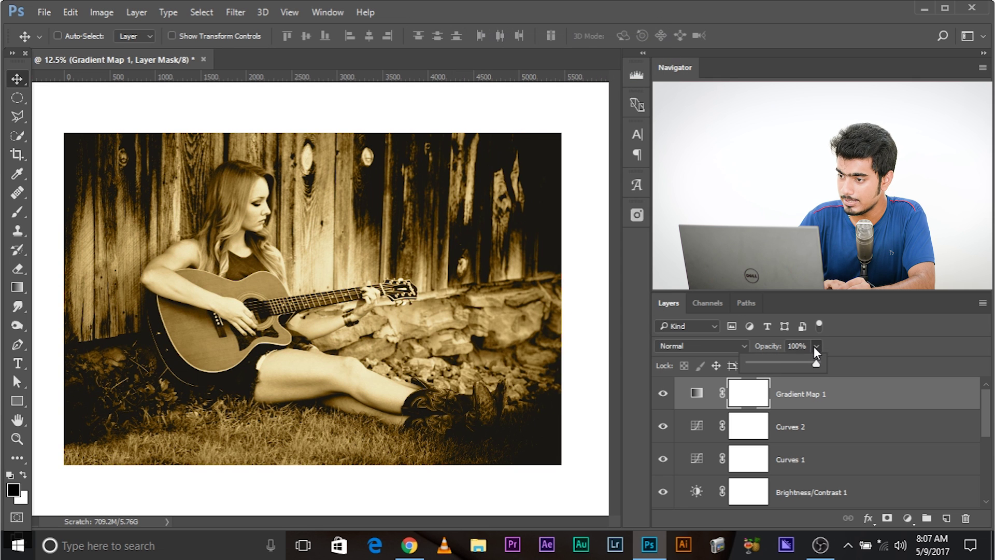
{"action": "left_click_drag", "start_coordinate": [819, 363], "coordinate": [749, 363]}
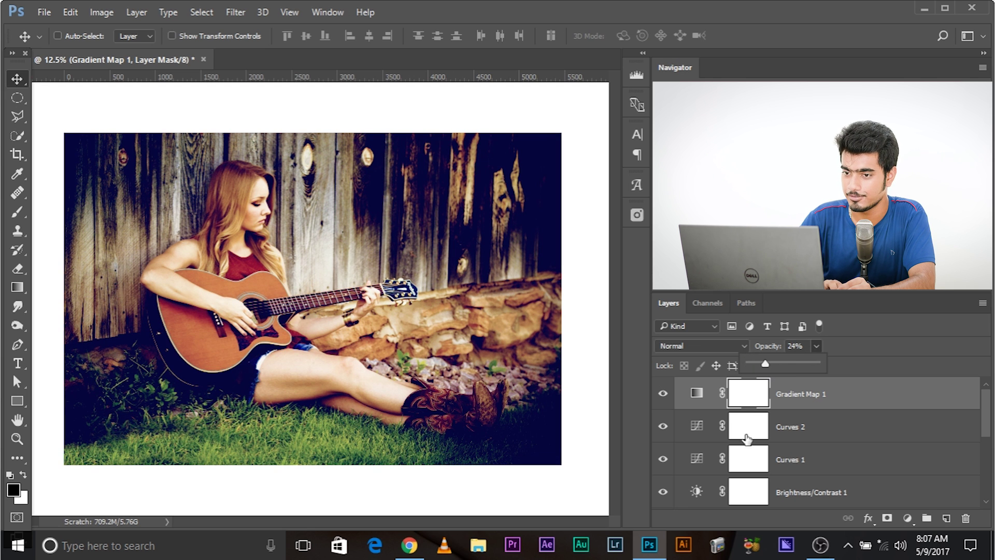
{"action": "scroll", "coordinate": [674, 466], "scroll_direction": "down", "scroll_amount": 5}
{"action": "left_click", "coordinate": [664, 490]}
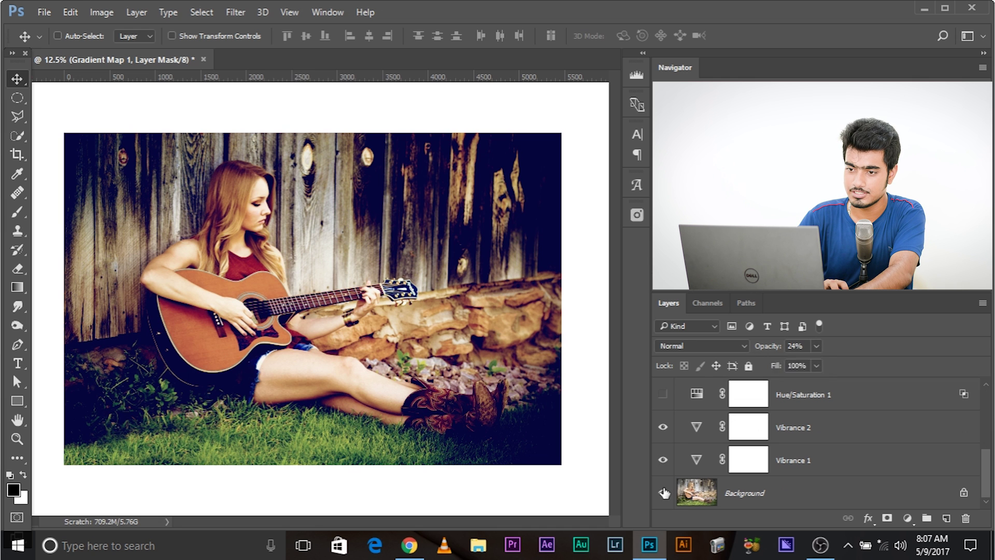
{"action": "left_click", "coordinate": [663, 491], "text": "alt"}
{"action": "left_click", "coordinate": [664, 491], "text": "alt"}
{"action": "scroll", "coordinate": [715, 457], "scroll_direction": "up", "scroll_amount": 5}
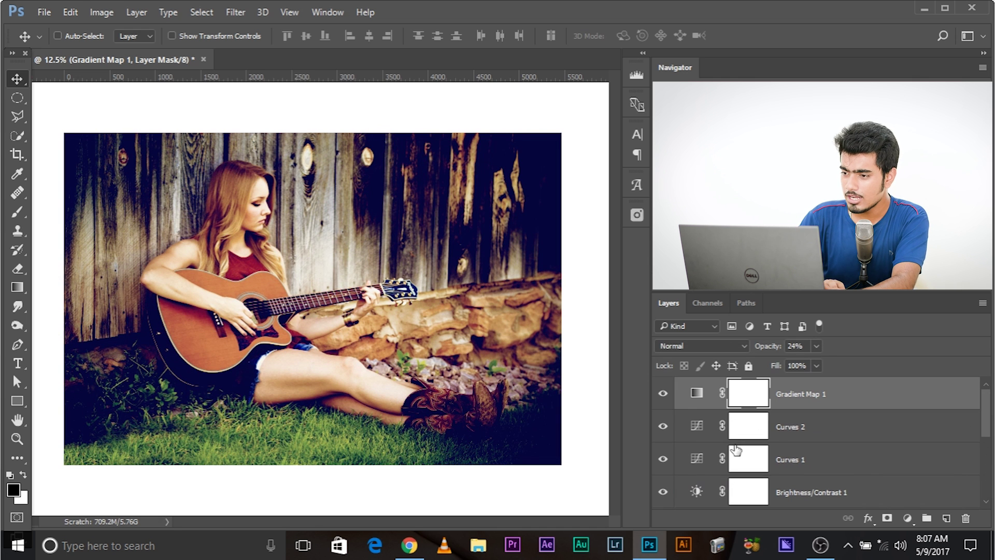
Hide Gradient Map 1 and zoom in to inspect the guitar and face.
{"action": "left_click", "coordinate": [663, 395]}
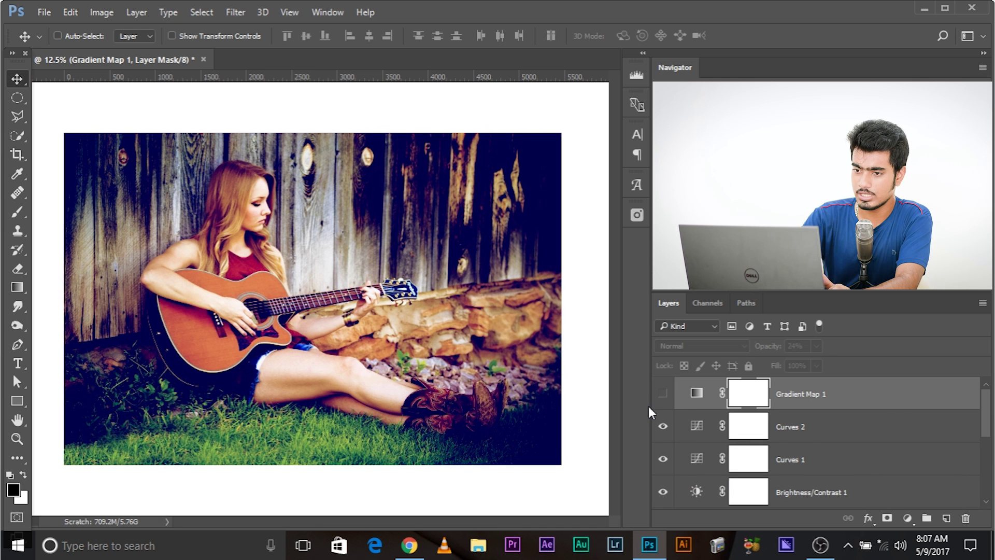
{"action": "key", "text": "ctrl+plus"}
{"action": "key", "text": "ctrl+plus"}
{"action": "key", "text": "ctrl+plus"}
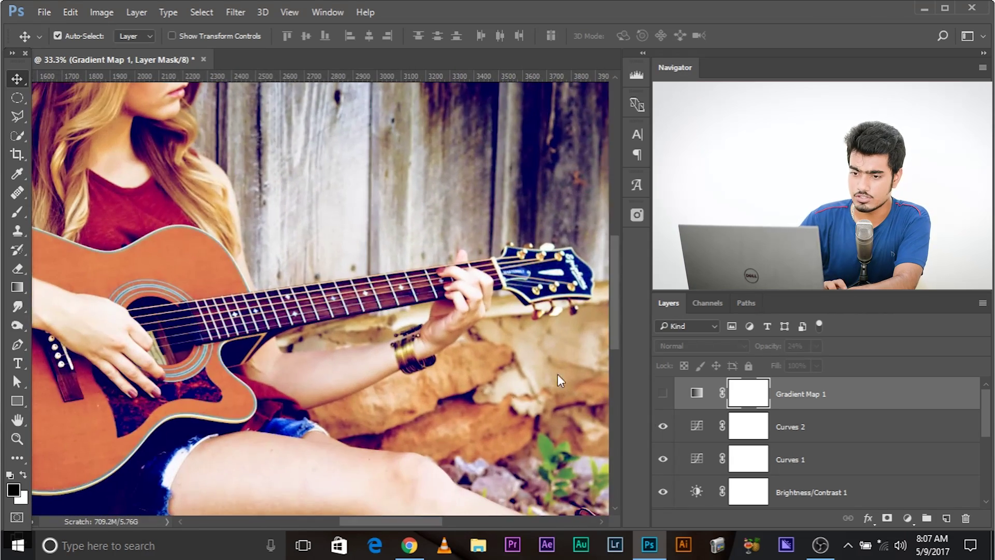
{"action": "mouse_move", "coordinate": [32, 512]}
{"action": "left_mouse_down"}
{"action": "mouse_move", "coordinate": [195, 376]}
{"action": "mouse_move", "coordinate": [51, 518]}
{"action": "left_mouse_up"}
{"action": "left_click_drag", "start_coordinate": [330, 396], "coordinate": [382, 396]}
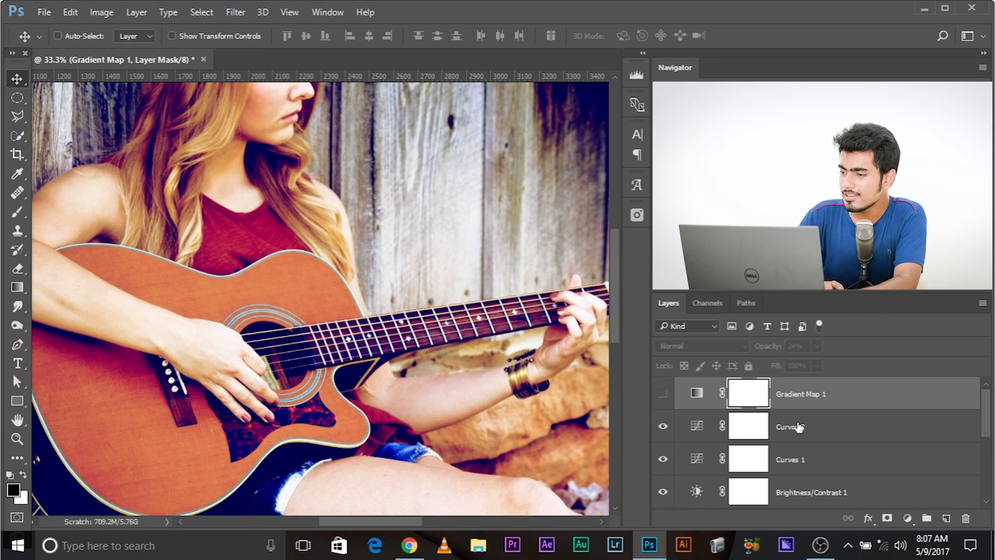
{"action": "left_click", "coordinate": [907, 518]}
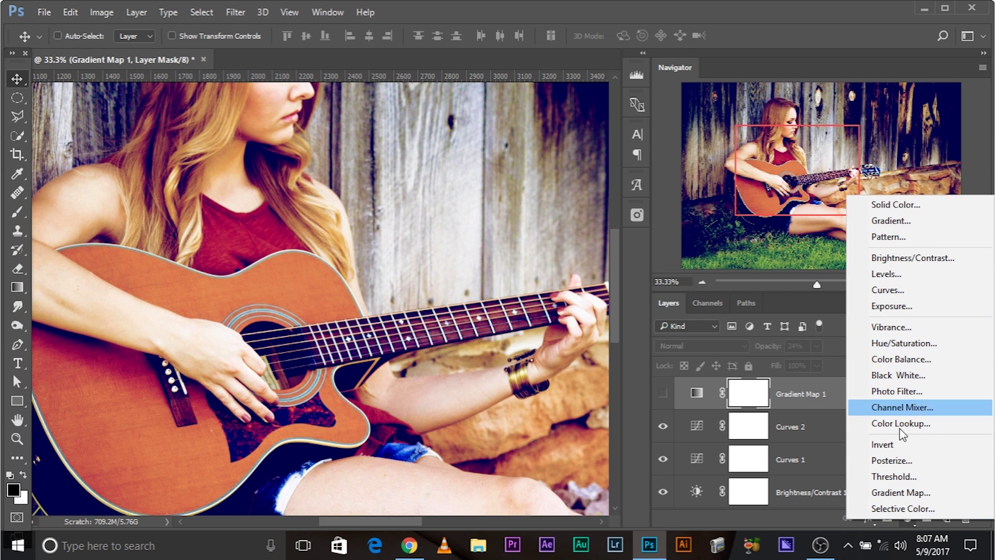
Add a Selective Color layer with Yellow +21 in the Blues.
{"action": "left_click", "coordinate": [915, 512]}
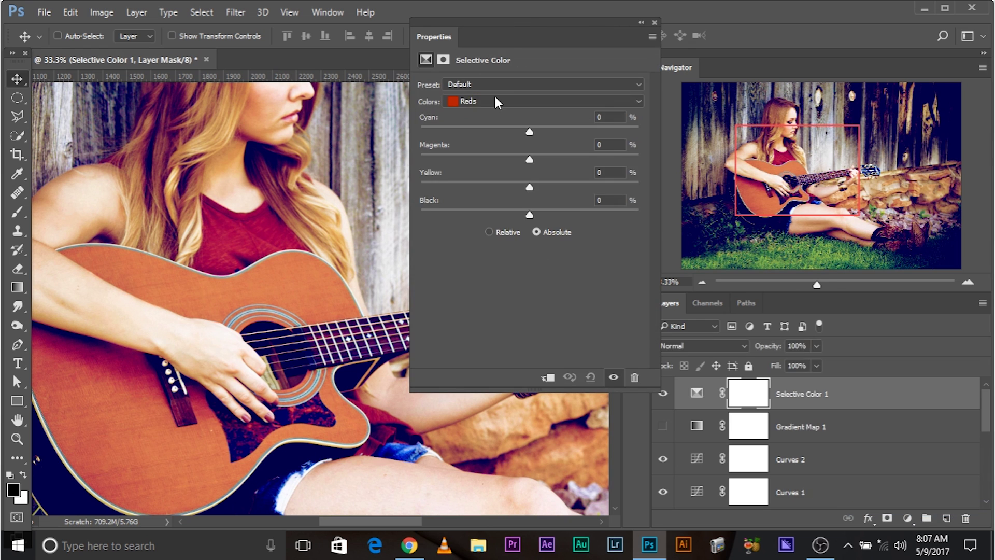
{"action": "scroll", "coordinate": [268, 284], "scroll_direction": "down", "scroll_amount": 3}
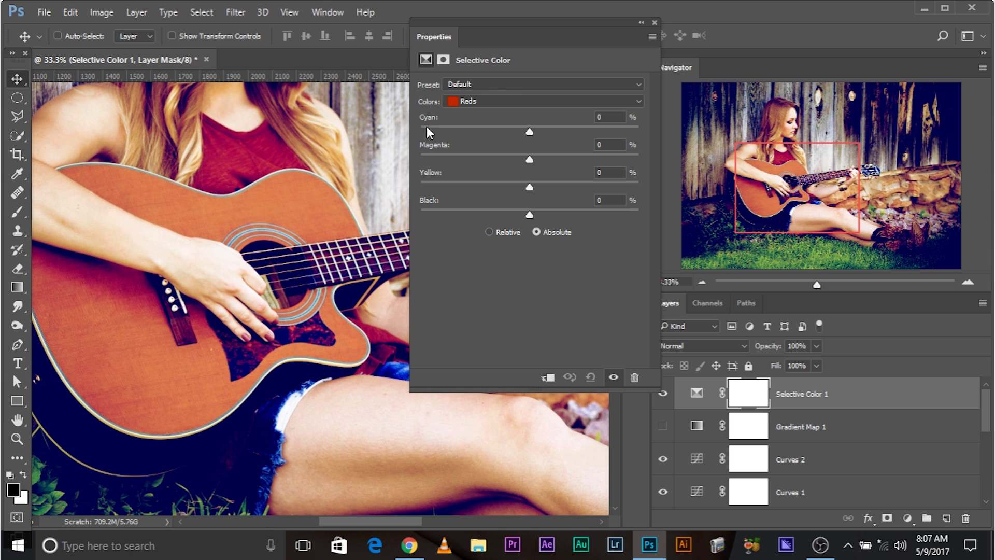
{"action": "left_click", "coordinate": [478, 101]}
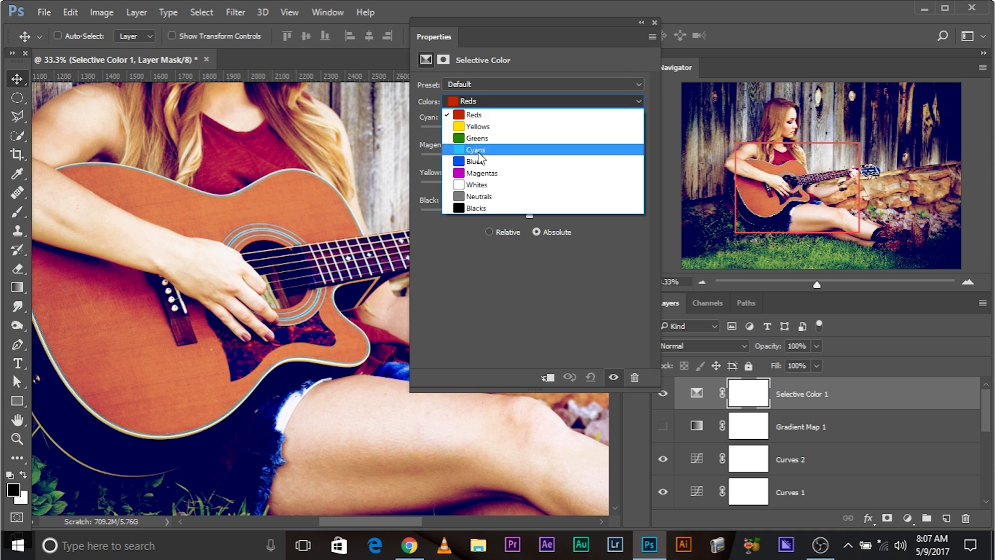
{"action": "left_click", "coordinate": [477, 155]}
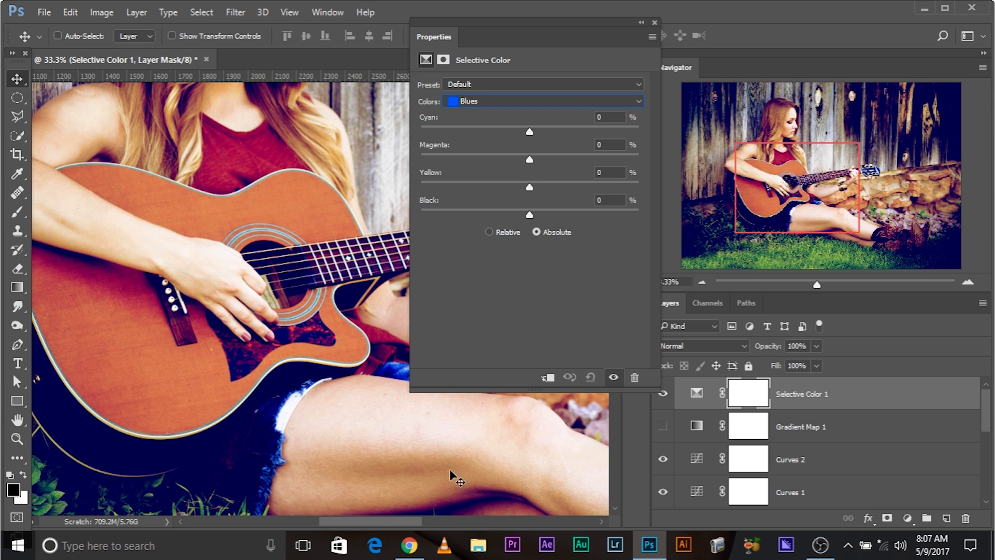
{"action": "left_click_drag", "start_coordinate": [529, 188], "coordinate": [552, 187]}
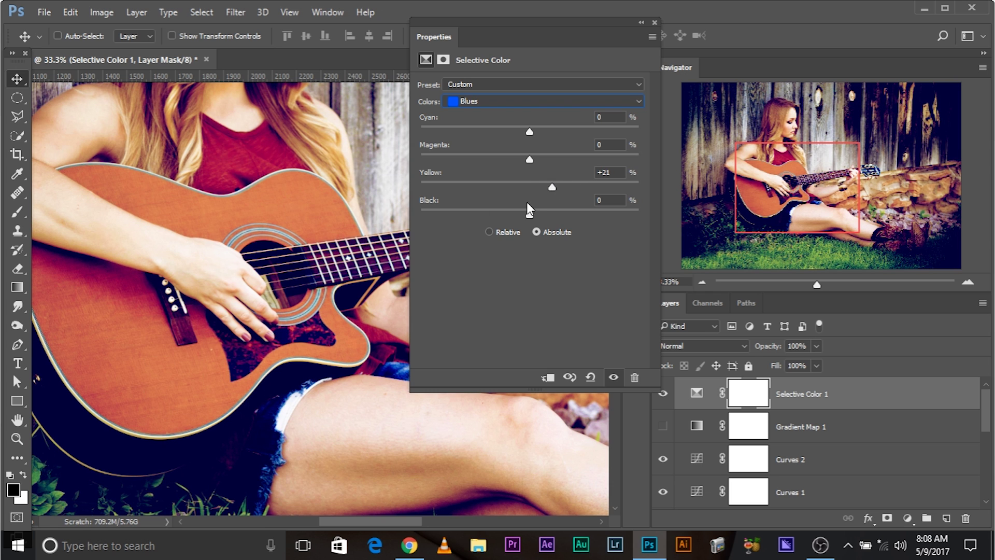
Set Yellow to +14 in the Cyans and zoom out to the whole photo.
{"action": "left_click", "coordinate": [518, 105]}
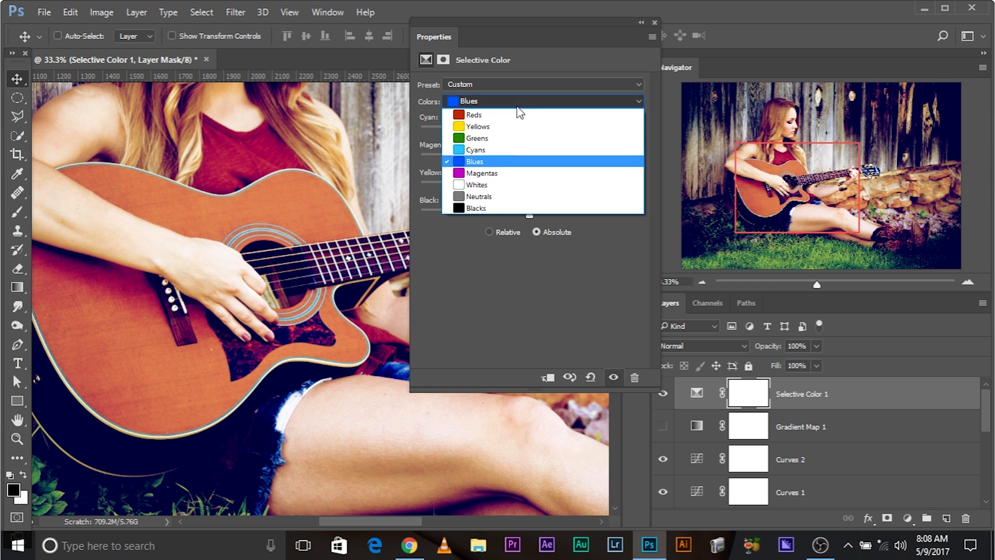
{"action": "left_click", "coordinate": [505, 145]}
{"action": "left_click_drag", "start_coordinate": [557, 182], "coordinate": [545, 182]}
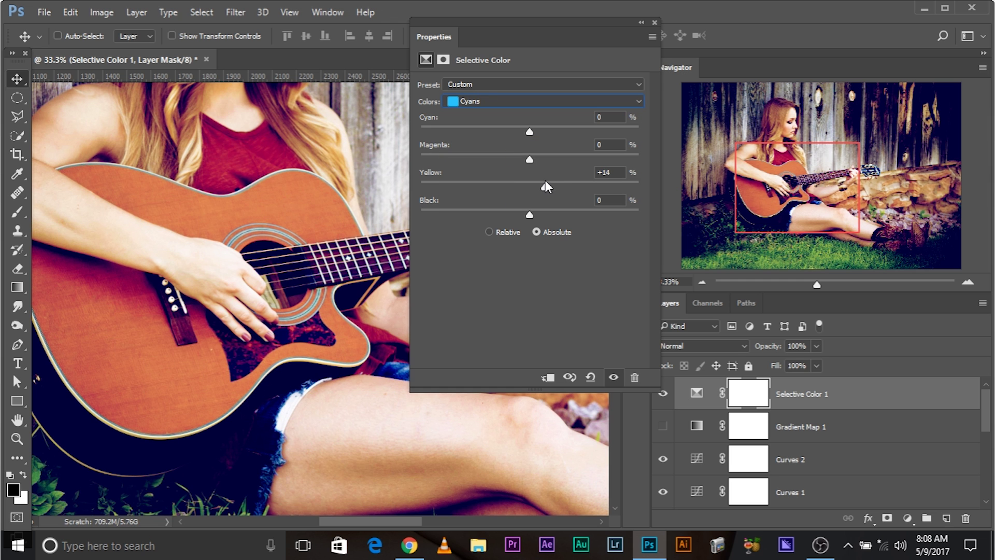
{"action": "left_click", "coordinate": [655, 23]}
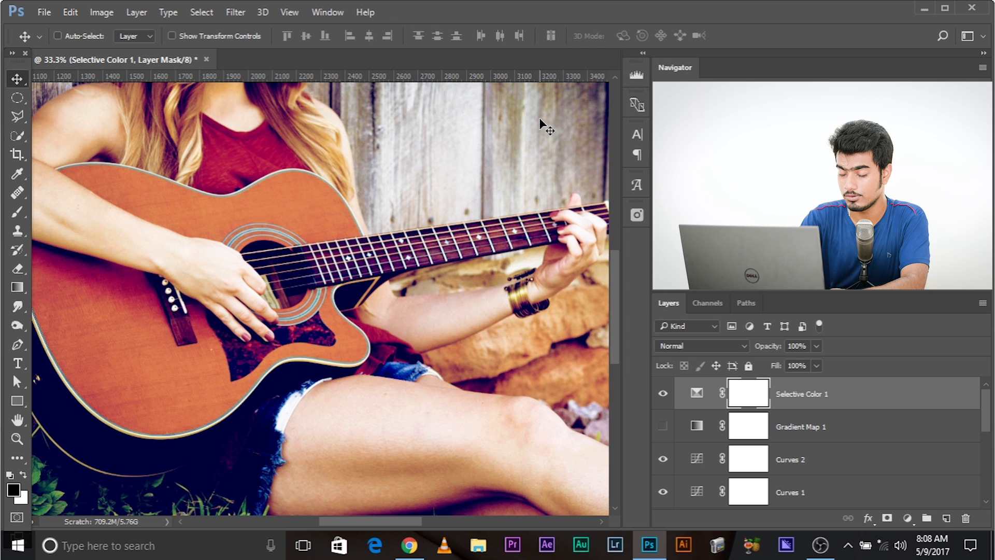
{"action": "key", "text": "ctrl+minus"}
{"action": "key", "text": "ctrl+minus"}
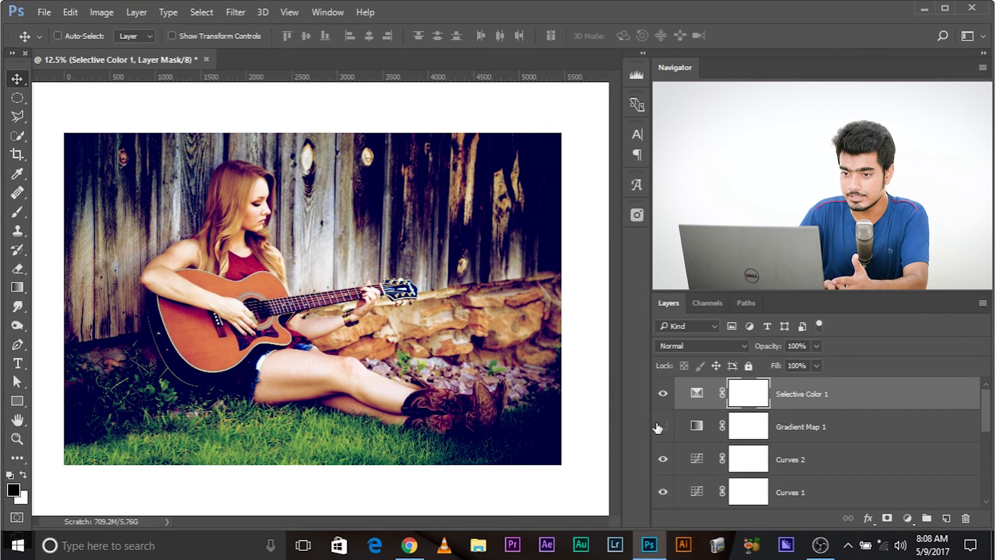
Toggle the Background photo's visibility to compare the original against the edit.
{"action": "scroll", "coordinate": [657, 427], "scroll_direction": "down", "scroll_amount": 4}
{"action": "left_click", "coordinate": [663, 493], "text": "alt"}
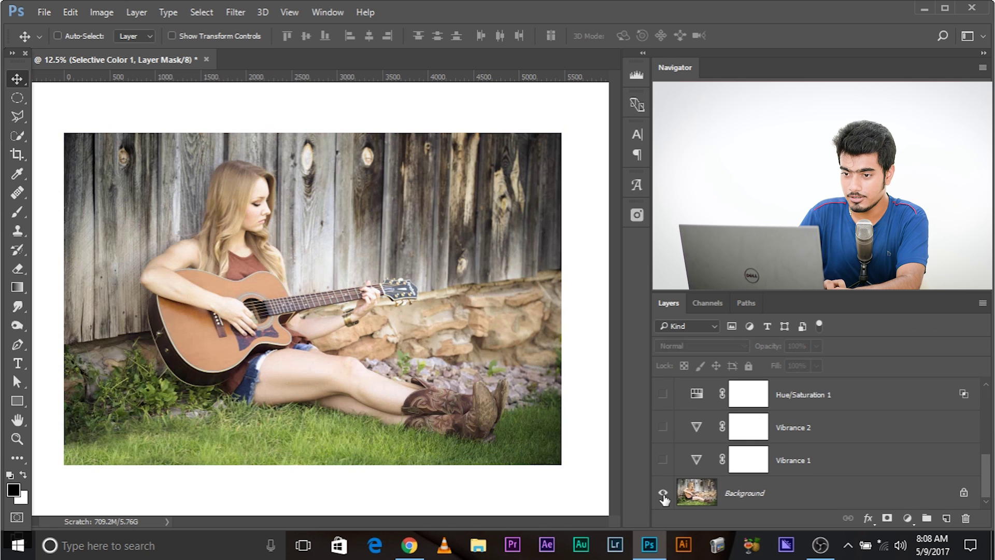
{"action": "left_click", "coordinate": [664, 495], "text": "alt"}
{"action": "scroll", "coordinate": [774, 466], "scroll_direction": "up", "scroll_amount": 4}
{"action": "scroll", "coordinate": [803, 426], "scroll_direction": "down", "scroll_amount": 4}
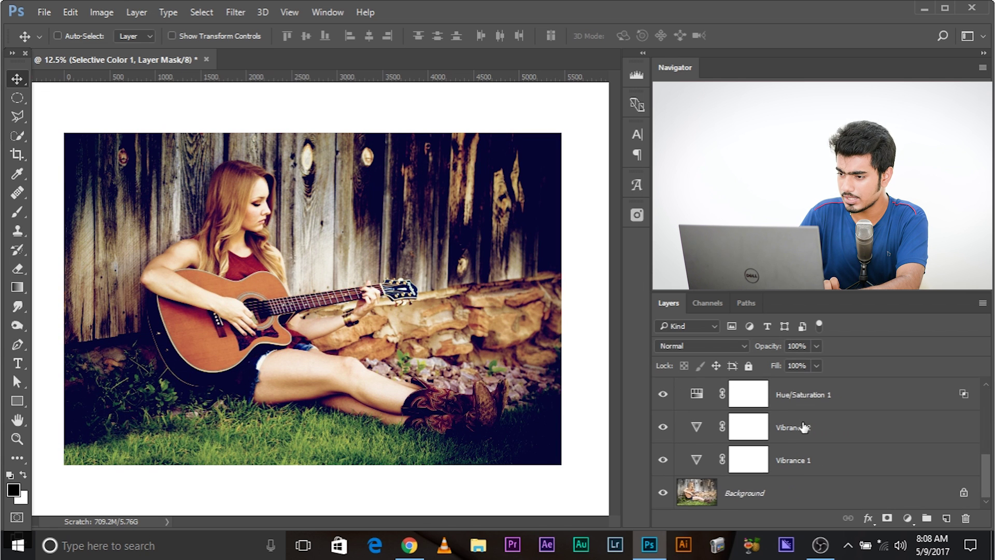
{"action": "scroll", "coordinate": [788, 468], "scroll_direction": "up", "scroll_amount": 3}
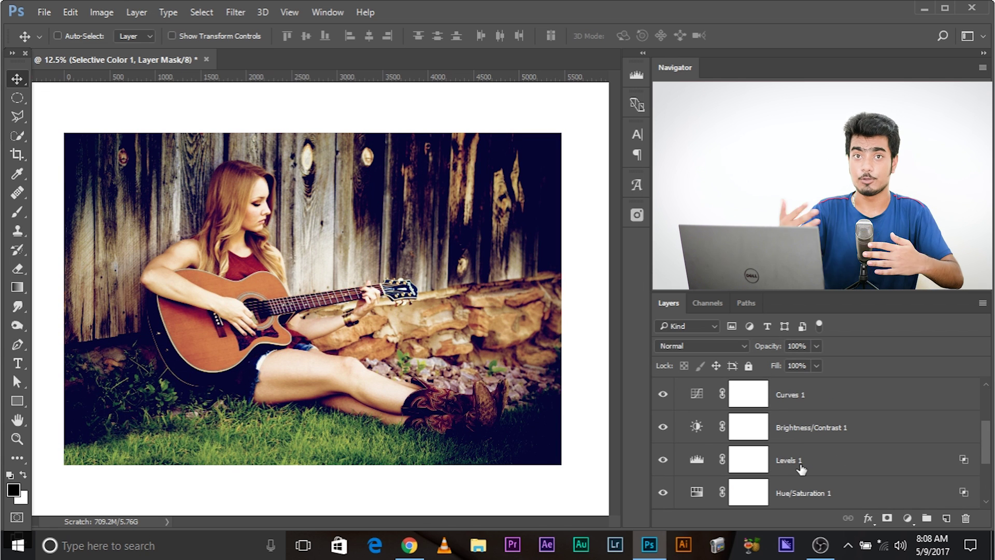
{"action": "scroll", "coordinate": [800, 469], "scroll_direction": "down", "scroll_amount": 3}
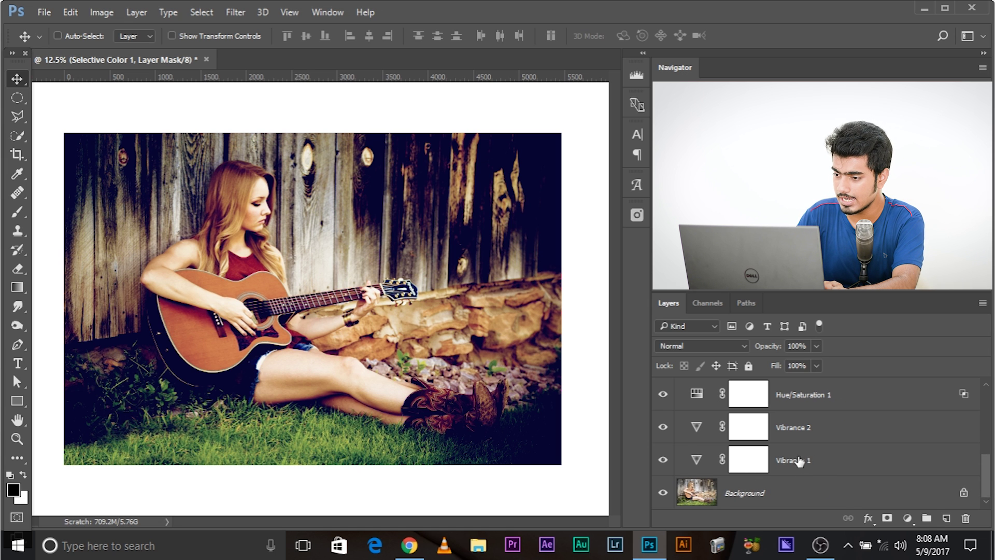
Select all adjustment layers, group them with Ctrl+G, and test the group's opacity, leaving 100%.
{"action": "left_click", "coordinate": [806, 463]}
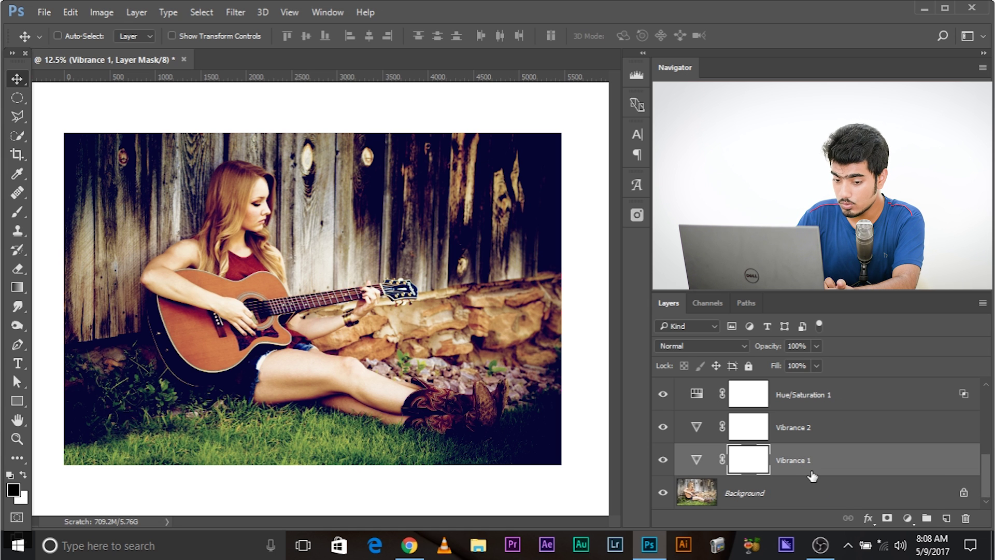
{"action": "scroll", "coordinate": [911, 424], "scroll_direction": "up", "scroll_amount": 4}
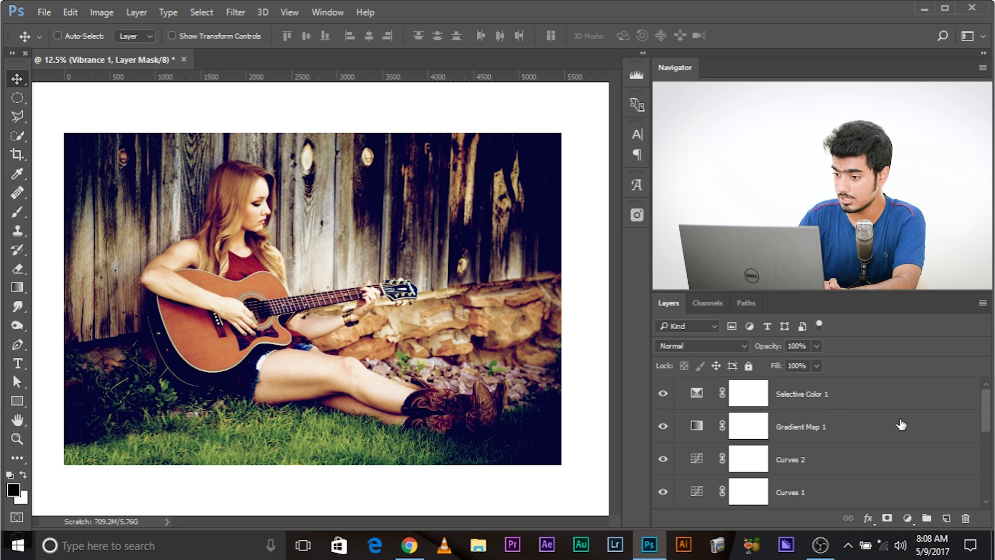
{"action": "left_click", "coordinate": [847, 396], "text": "shift"}
{"action": "key", "text": "ctrl"}
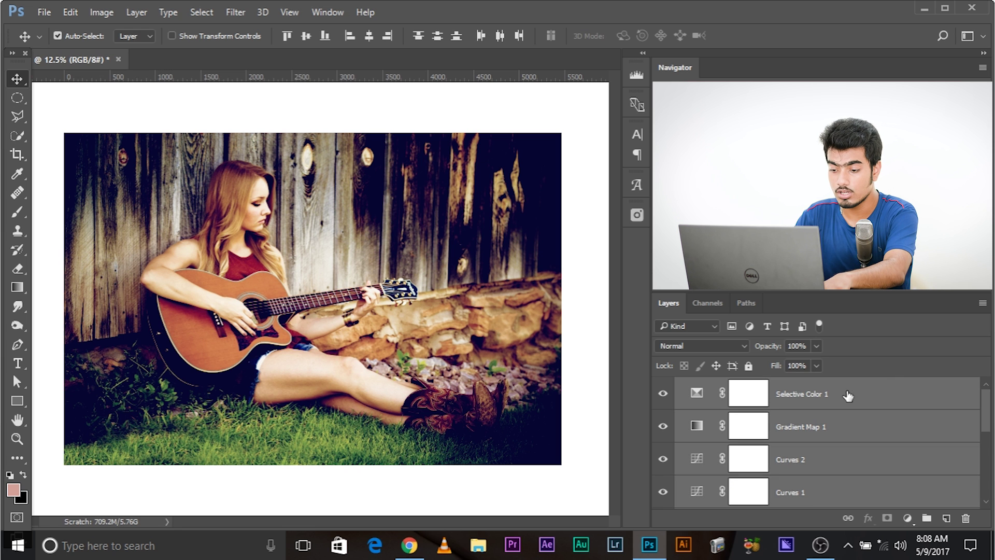
{"action": "key", "text": "ctrl+g"}
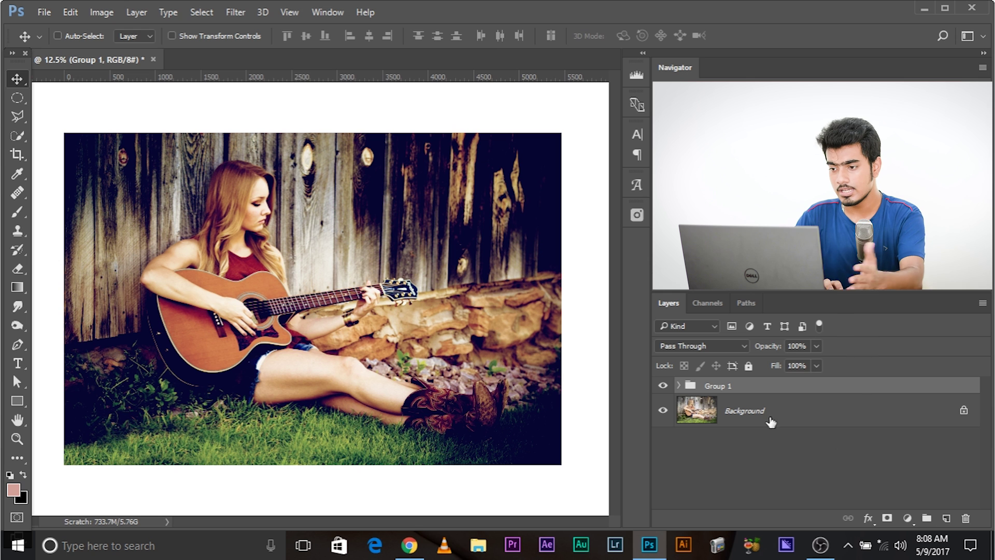
{"action": "left_click", "coordinate": [816, 346]}
{"action": "mouse_move", "coordinate": [800, 364]}
{"action": "left_mouse_down"}
{"action": "mouse_move", "coordinate": [764, 361]}
{"action": "mouse_move", "coordinate": [799, 363]}
{"action": "left_mouse_up"}
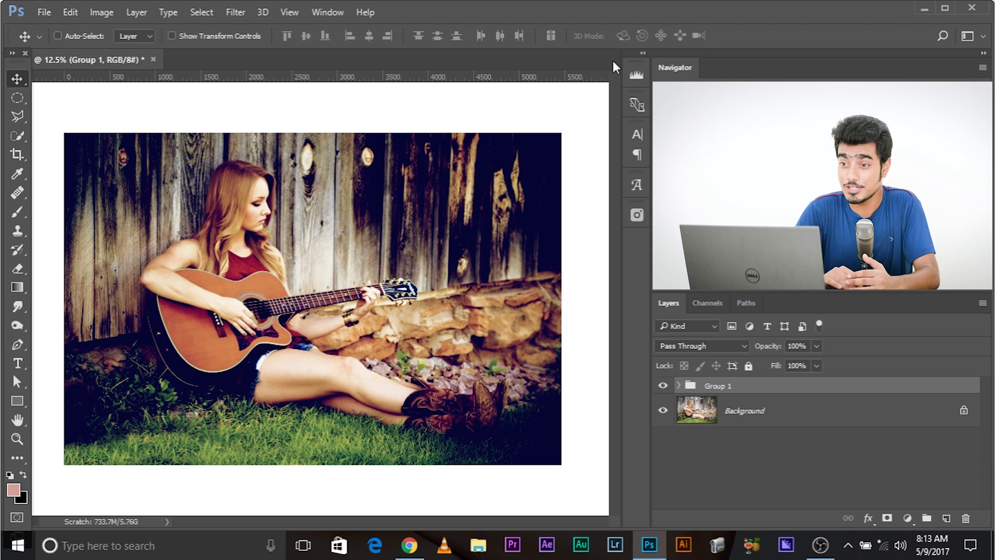
Open the Actions panel from the Window menu.
{"action": "left_click", "coordinate": [327, 5]}
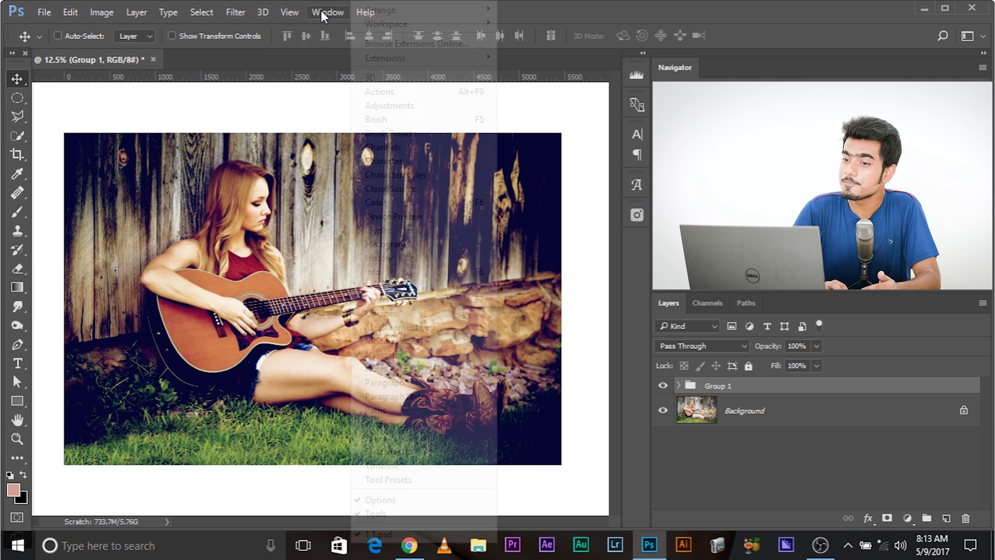
{"action": "left_click", "coordinate": [394, 85]}
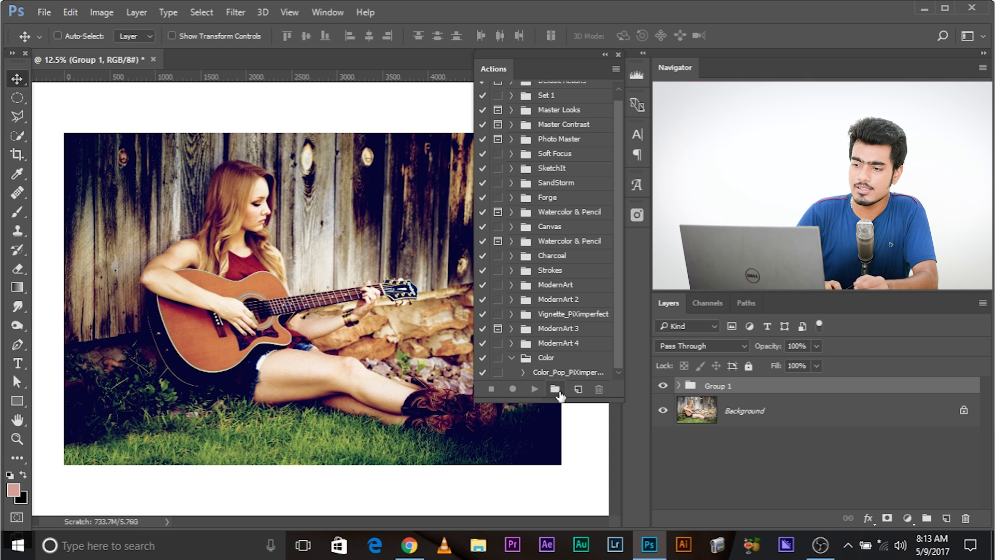
Create a new action set named PiXimperfect.
{"action": "left_click", "coordinate": [555, 389]}
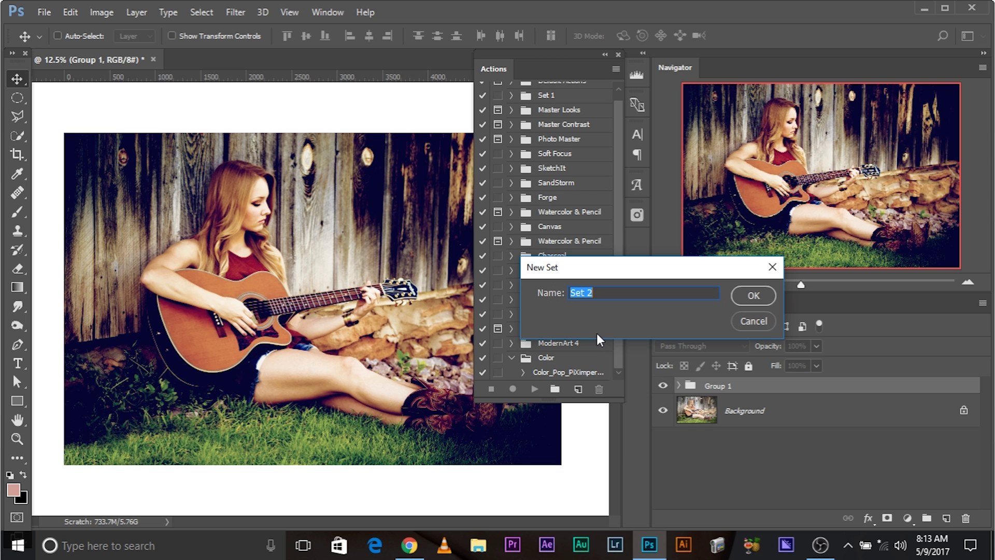
{"action": "type", "text": "PiXimperfect"}
{"action": "key", "text": "Return"}
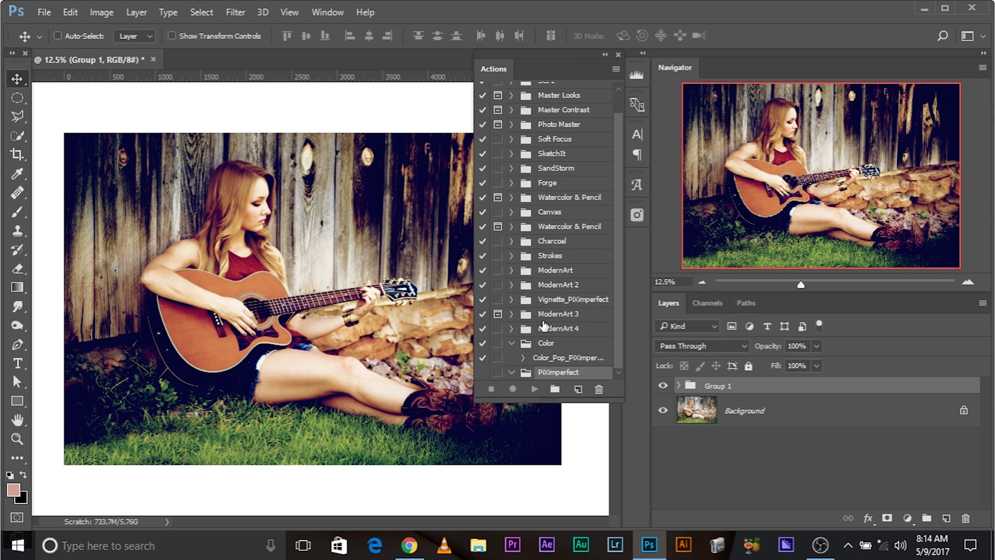
Name a new action Color Pop Nostalgia, then close the dialog without recording.
{"action": "left_click", "coordinate": [578, 390]}
{"action": "type", "text": "Color Pop Nos"}
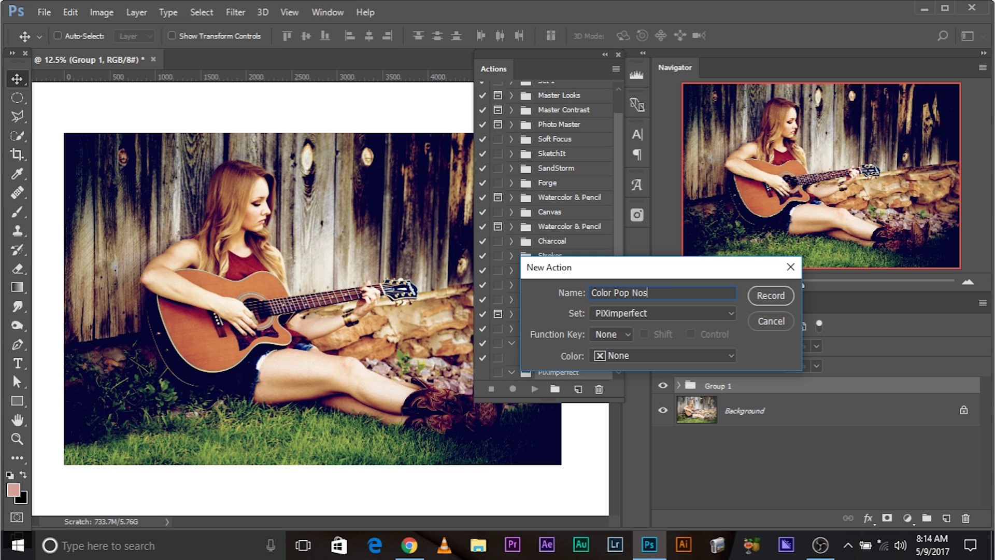
{"action": "type", "text": "talgia"}
{"action": "left_click", "coordinate": [782, 266]}
Hide Group 1 and start recording a new action ABC in the PiXimperfect set.
{"action": "left_click", "coordinate": [661, 385]}
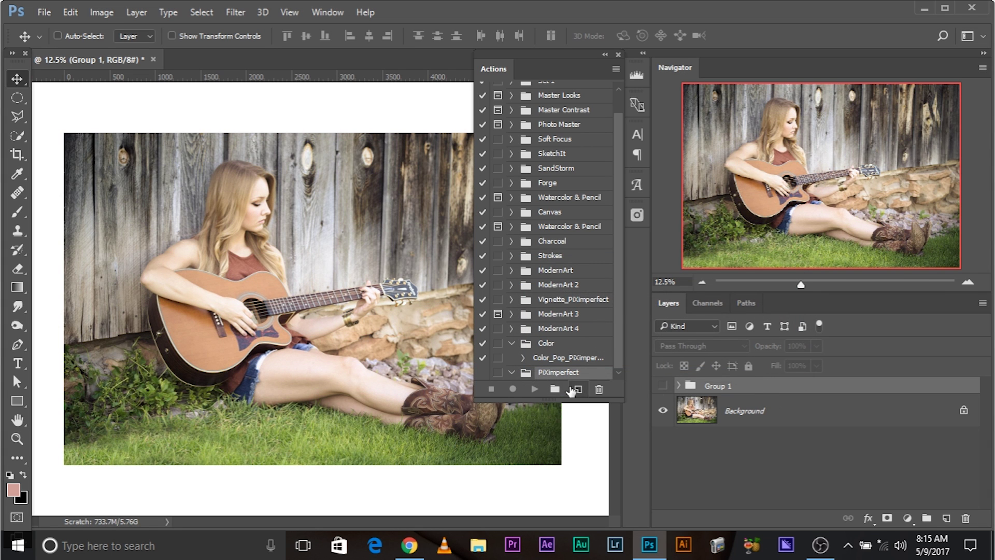
{"action": "left_click", "coordinate": [573, 389]}
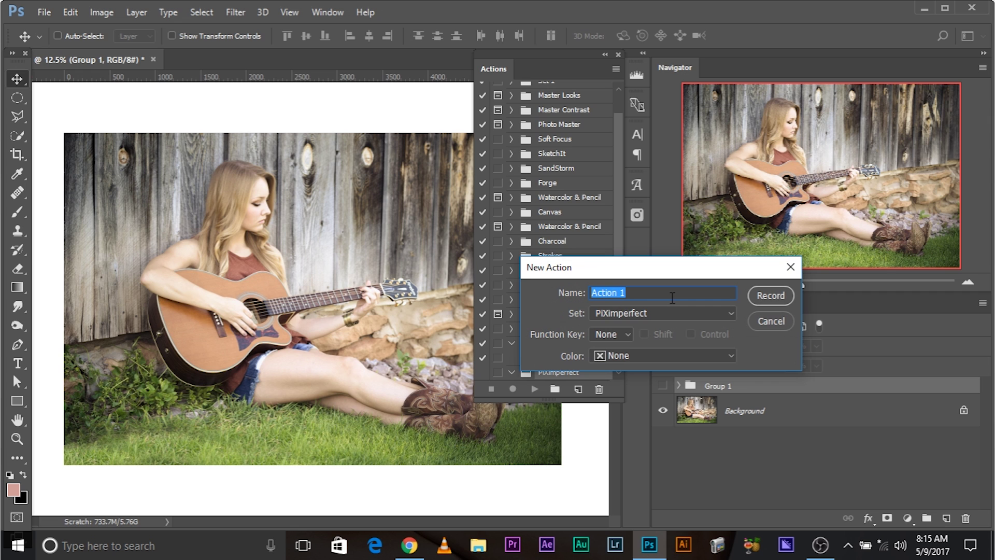
{"action": "type", "text": "ABC"}
{"action": "left_click", "coordinate": [652, 317]}
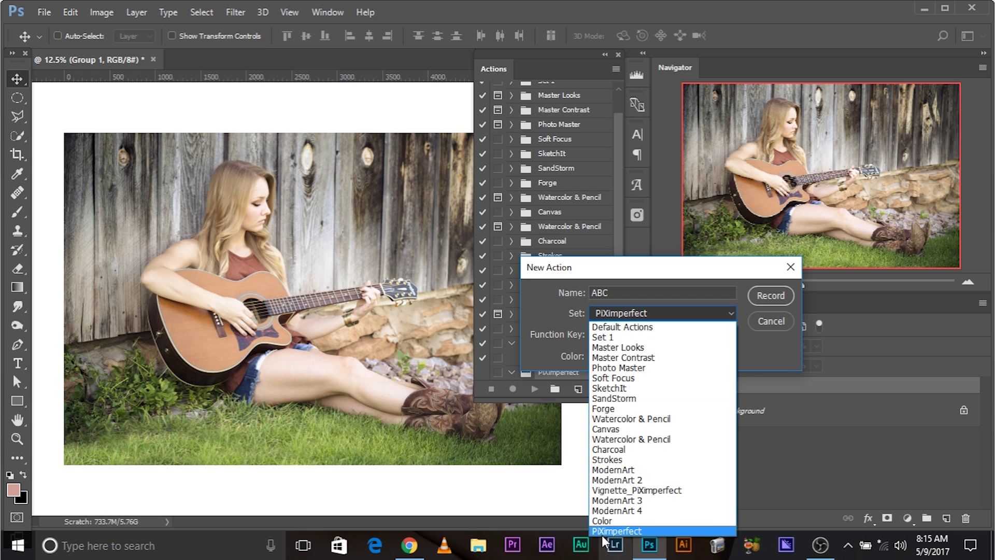
{"action": "left_click", "coordinate": [616, 531]}
{"action": "left_click", "coordinate": [757, 298]}
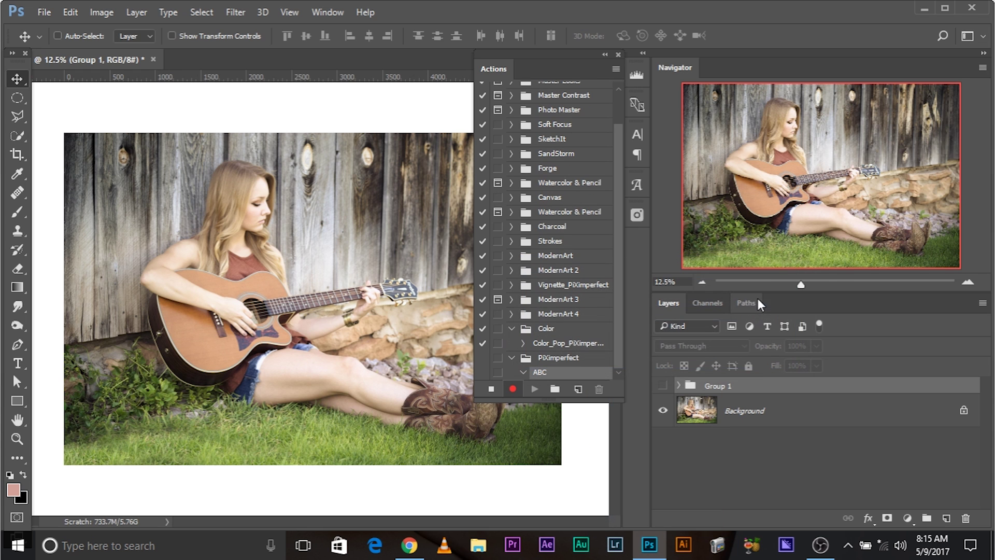
Add two Vibrance layers (+90, +61) and a Brightness/Contrast layer at brightness -20, contrast 55.
{"action": "left_click", "coordinate": [906, 517]}
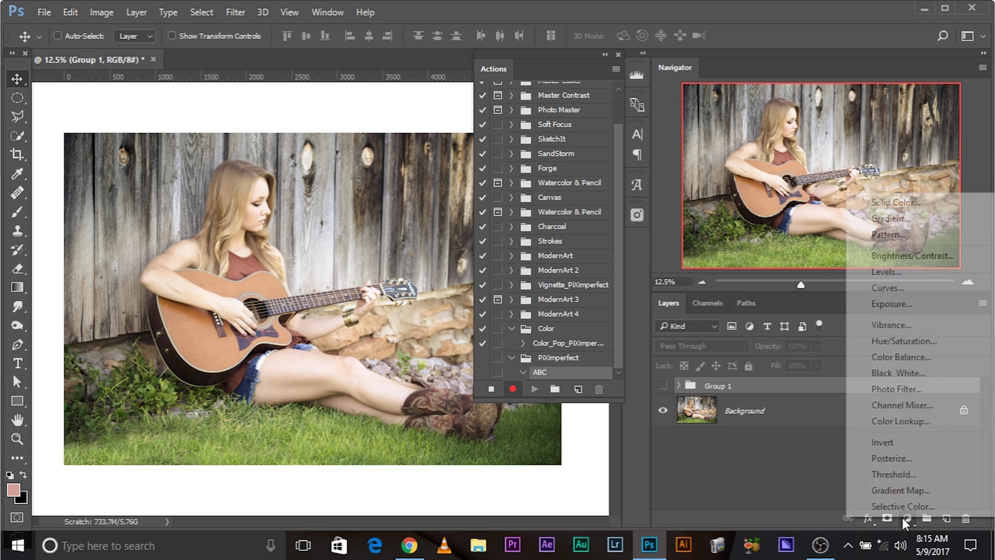
{"action": "left_click", "coordinate": [887, 328]}
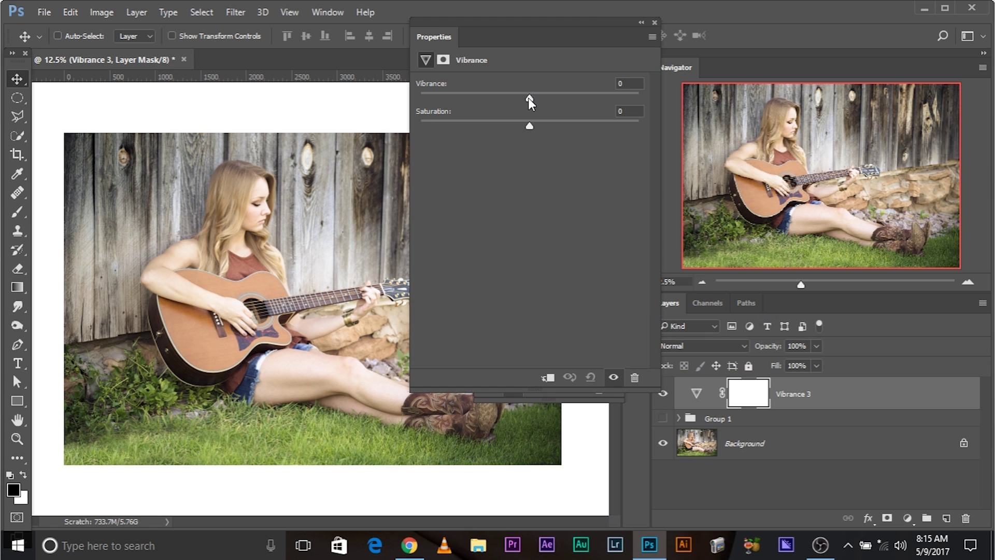
{"action": "left_click_drag", "start_coordinate": [529, 98], "coordinate": [627, 98]}
{"action": "left_click", "coordinate": [907, 518]}
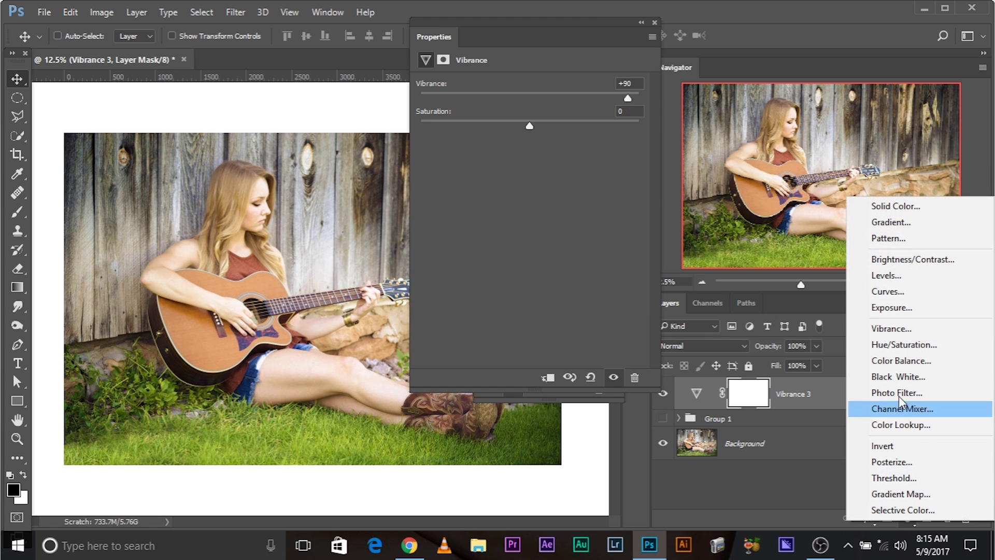
{"action": "left_click", "coordinate": [881, 328]}
{"action": "left_click", "coordinate": [595, 98]}
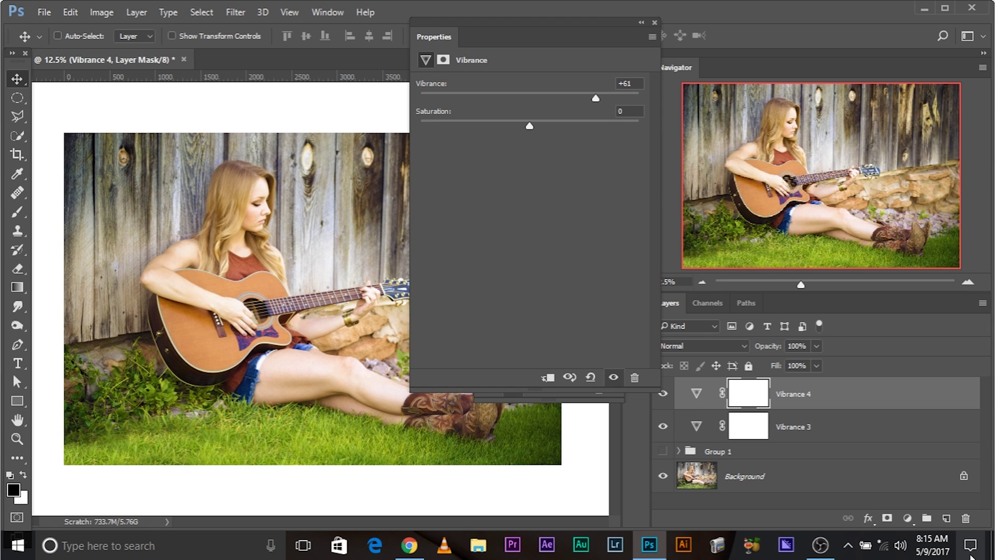
{"action": "left_click", "coordinate": [907, 518]}
{"action": "left_click", "coordinate": [912, 254]}
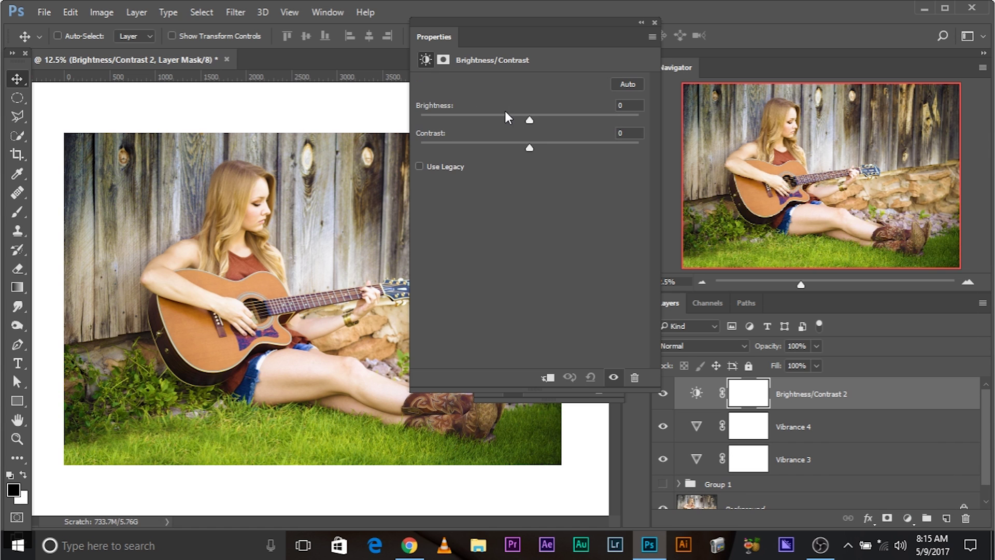
{"action": "left_click_drag", "start_coordinate": [529, 120], "coordinate": [589, 148]}
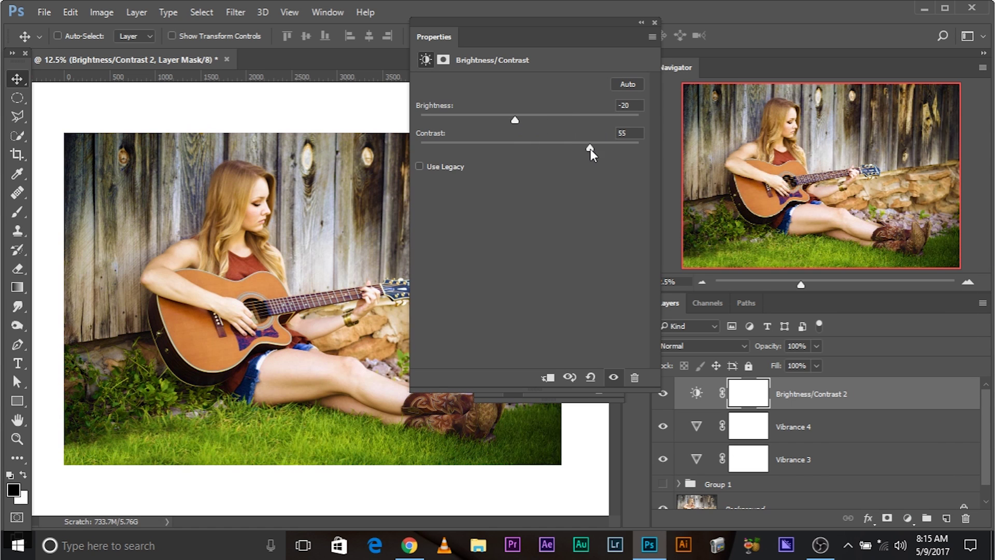
Stop recording ABC and delete the three recorded test layers.
{"action": "left_click", "coordinate": [655, 23]}
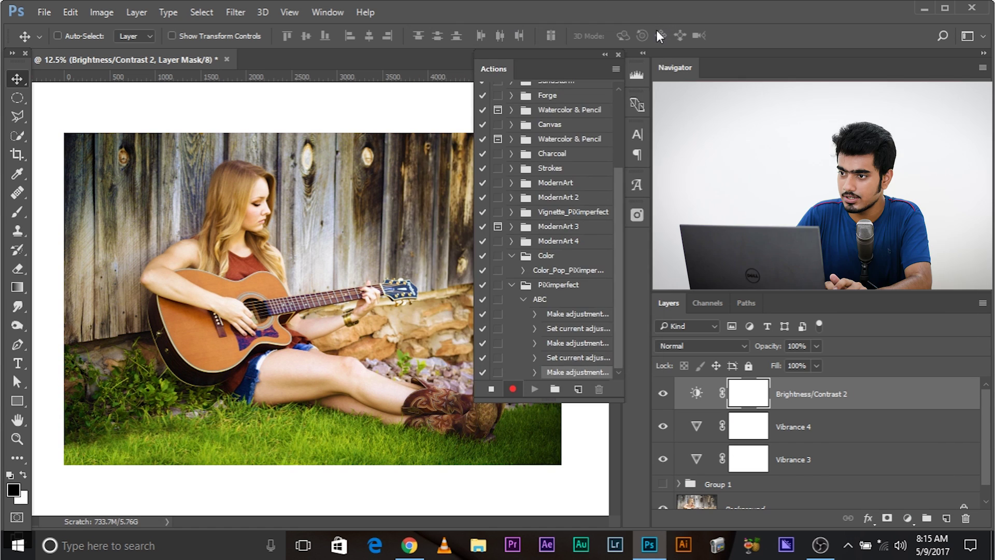
{"action": "left_click", "coordinate": [488, 391]}
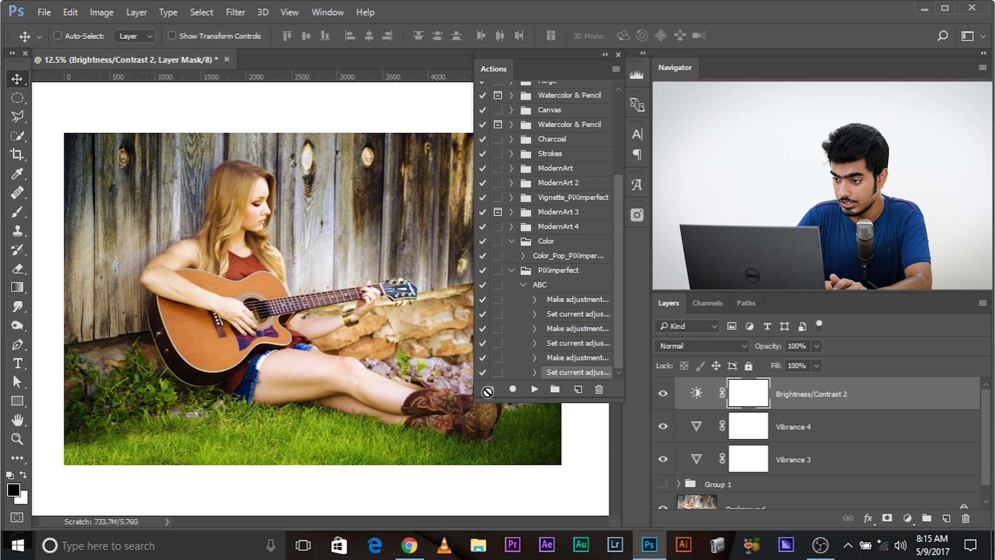
{"action": "left_click", "coordinate": [811, 460], "text": "shift"}
{"action": "key", "text": "Delete"}
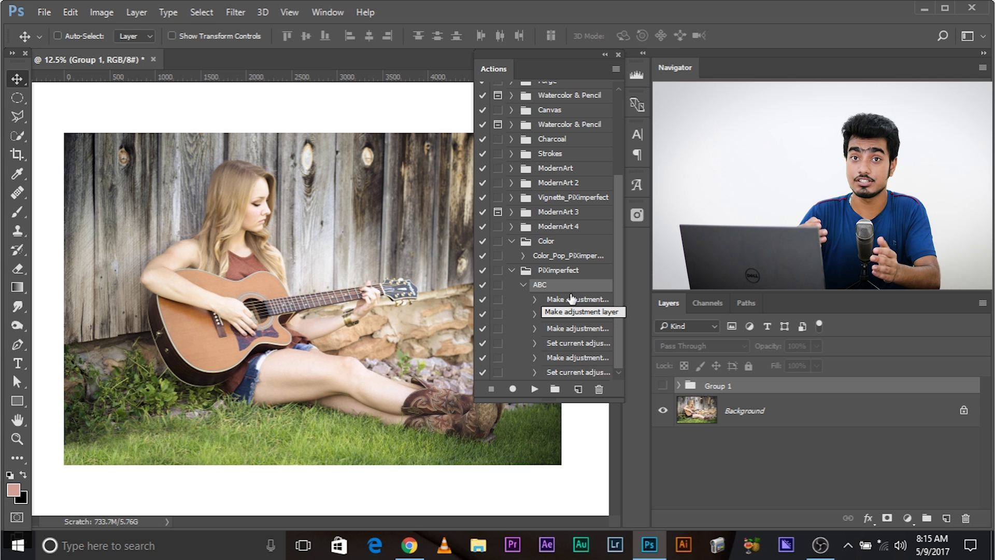
Play back ABC to recreate the layers, then delete them again.
{"action": "left_click", "coordinate": [535, 389]}
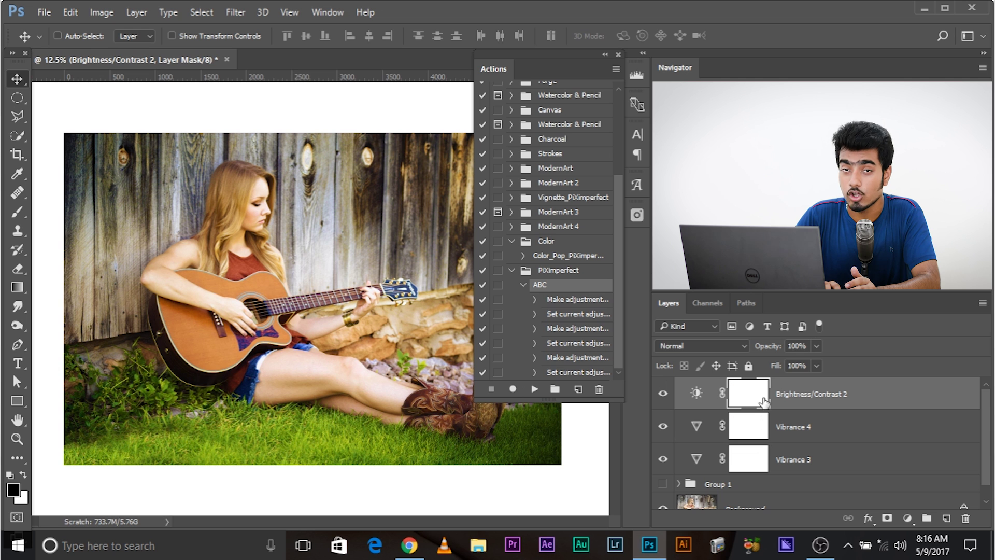
{"action": "left_click", "coordinate": [618, 55]}
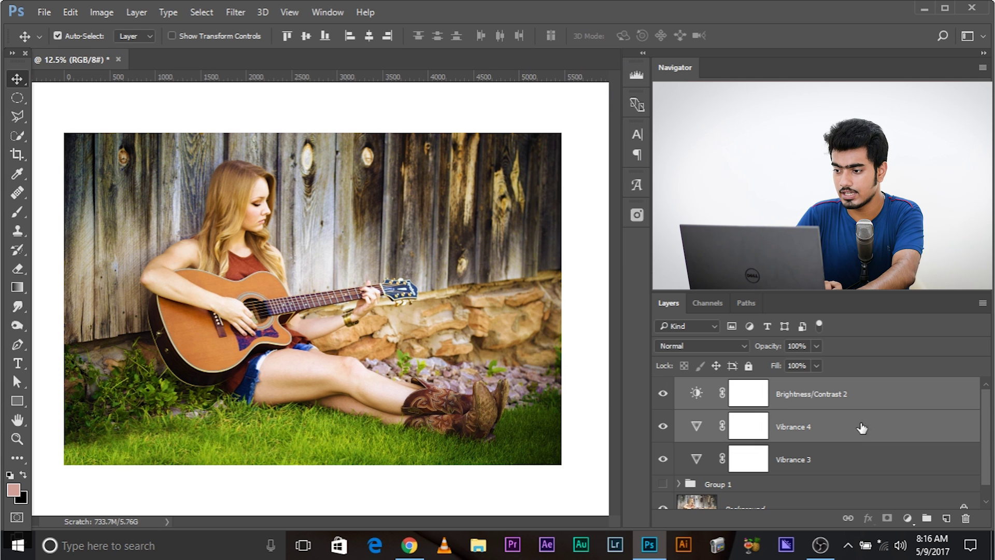
{"action": "left_click_drag", "start_coordinate": [861, 427], "coordinate": [965, 516]}
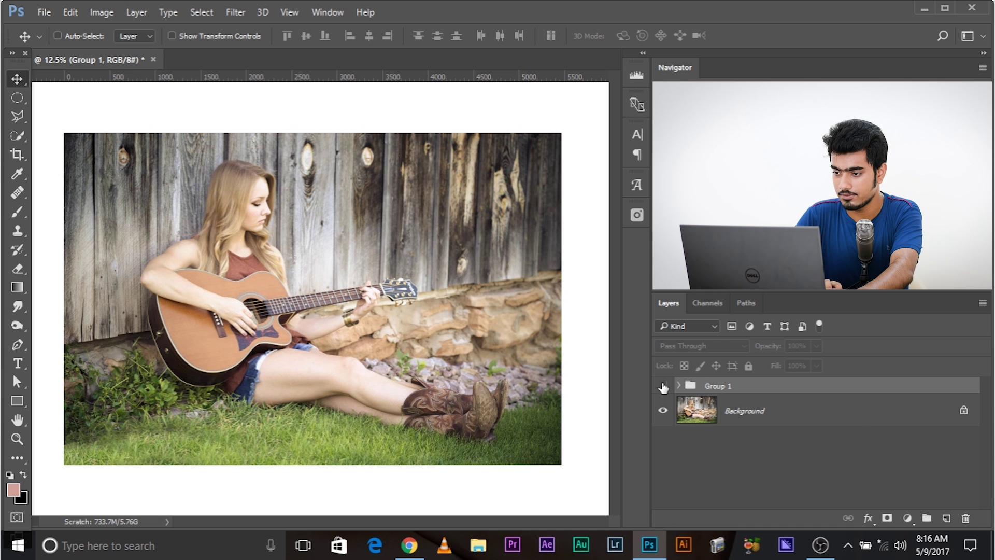
Show and expand Group 1, then unlock the Background into an ordinary Layer 0.
{"action": "left_click", "coordinate": [662, 385]}
{"action": "left_click", "coordinate": [700, 394]}
{"action": "left_click", "coordinate": [679, 386]}
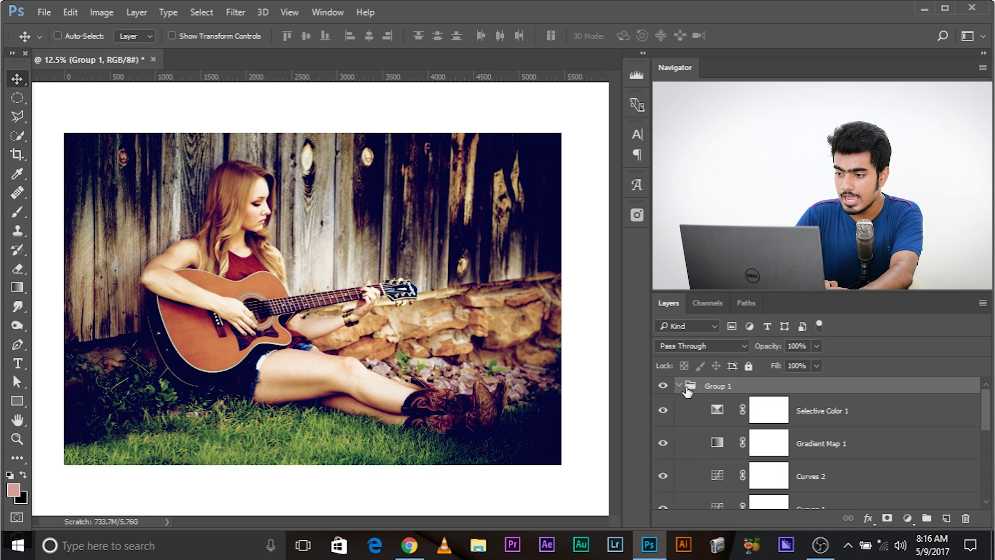
{"action": "scroll", "coordinate": [688, 391], "scroll_direction": "down", "scroll_amount": 5}
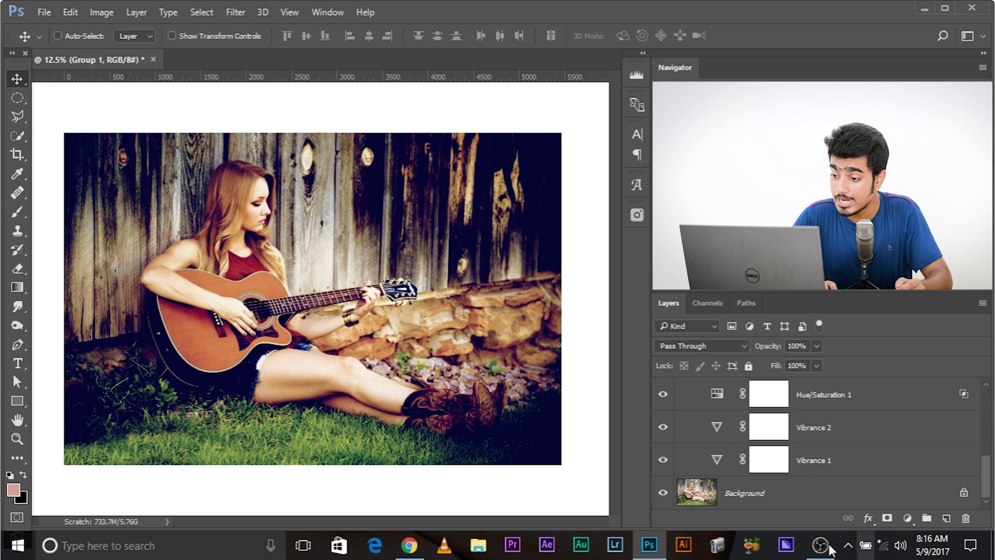
{"action": "left_click", "coordinate": [879, 493]}
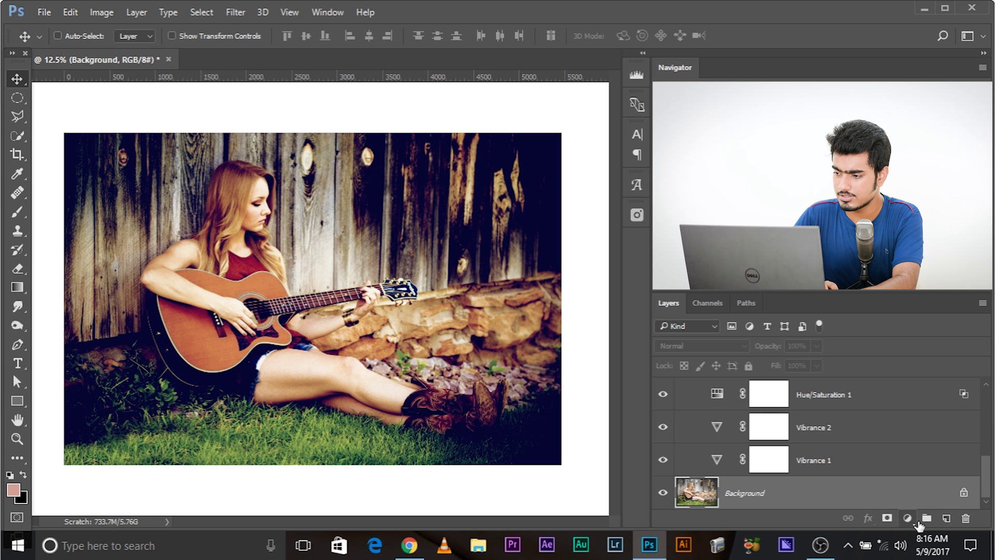
{"action": "left_click", "coordinate": [963, 492]}
Convert Layer 0 back into a Background layer with Layer > New > Background from Layer.
{"action": "scroll", "coordinate": [741, 467], "scroll_direction": "up", "scroll_amount": 4}
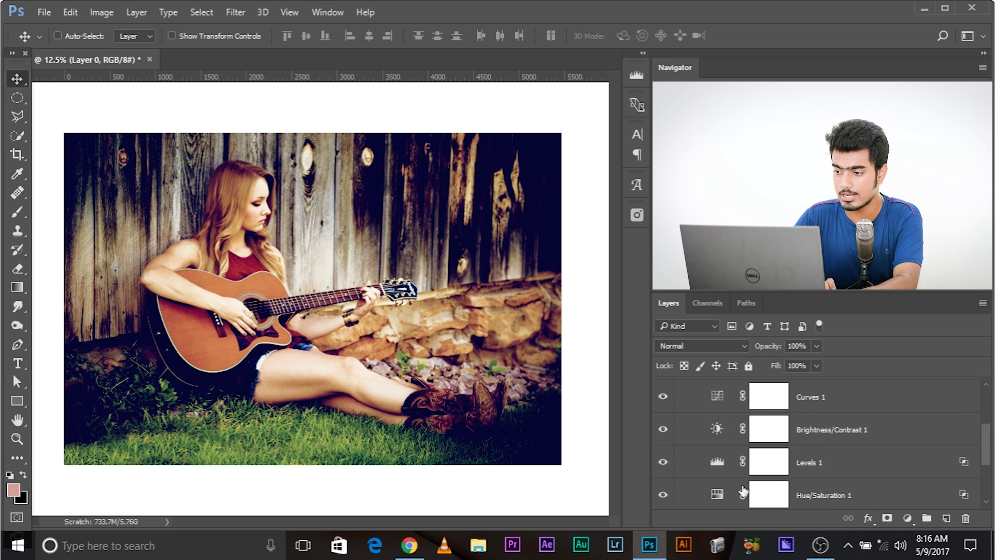
{"action": "scroll", "coordinate": [741, 487], "scroll_direction": "down", "scroll_amount": 4}
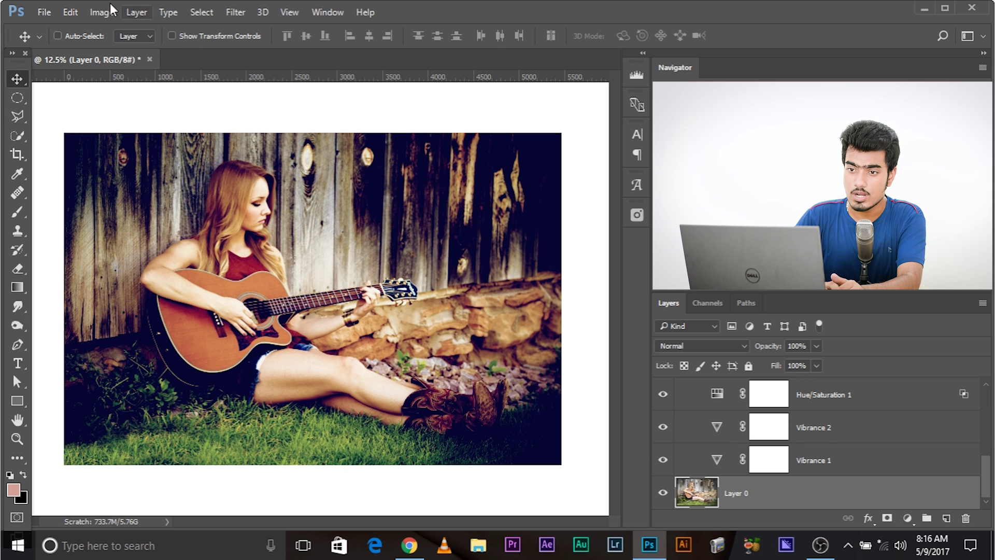
{"action": "left_click", "coordinate": [137, 13]}
{"action": "mouse_move", "coordinate": [176, 10]}
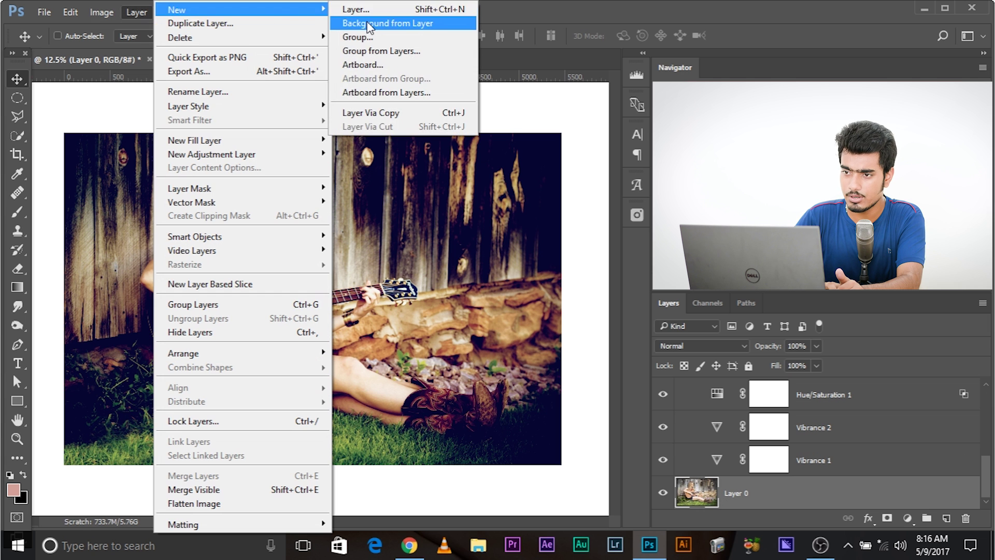
{"action": "left_click", "coordinate": [388, 22]}
{"action": "scroll", "coordinate": [819, 469], "scroll_direction": "up", "scroll_amount": 5}
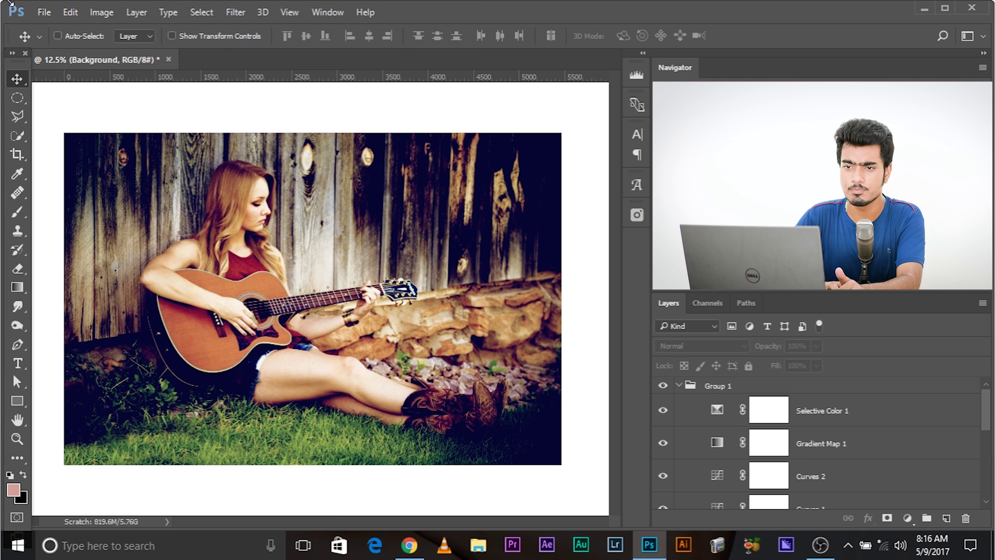
{"action": "left_click", "coordinate": [49, 19]}
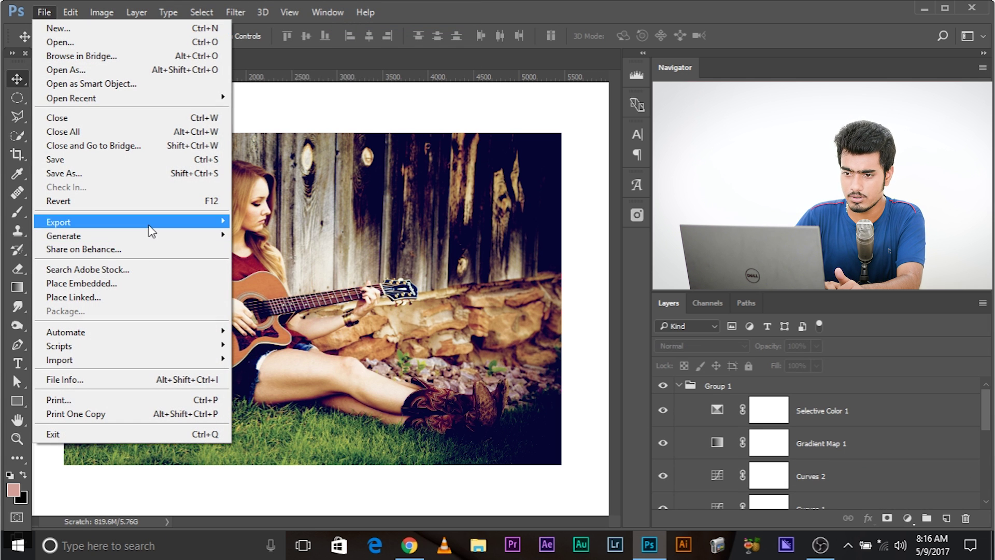
Export Color Lookup Tables described as Color Pop, Medium (32) quality, with all four formats.
{"action": "mouse_move", "coordinate": [149, 226]}
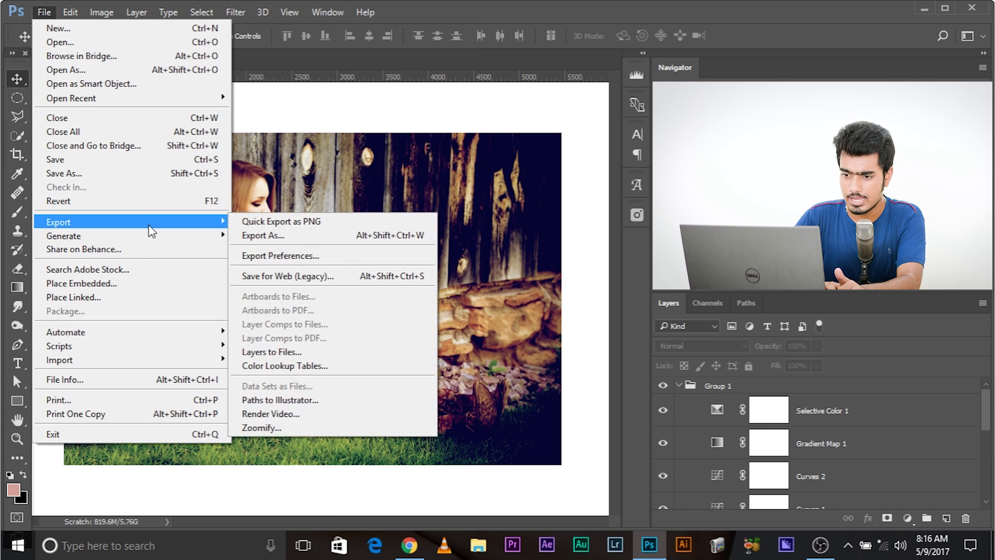
{"action": "left_click", "coordinate": [288, 369]}
{"action": "double_click", "coordinate": [384, 151]}
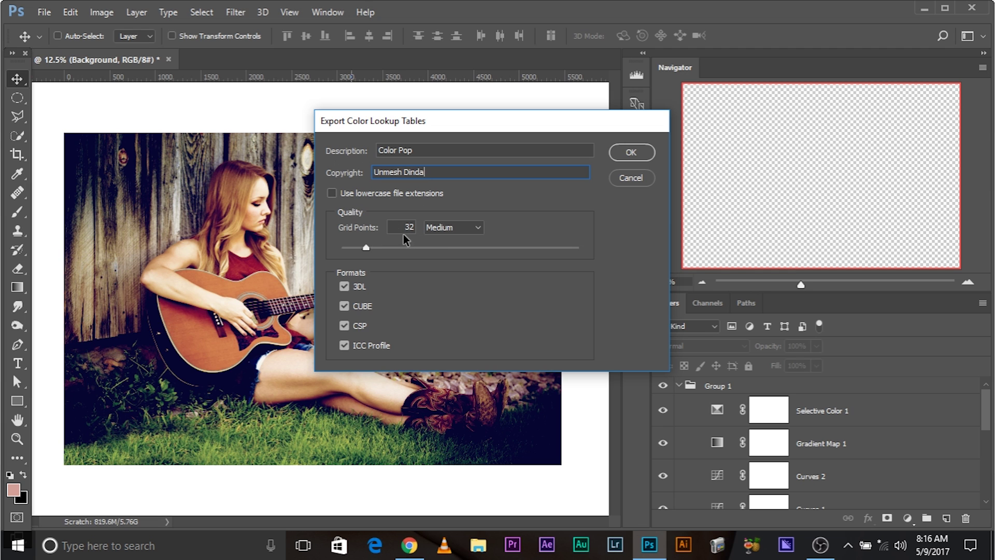
{"action": "left_click", "coordinate": [440, 228]}
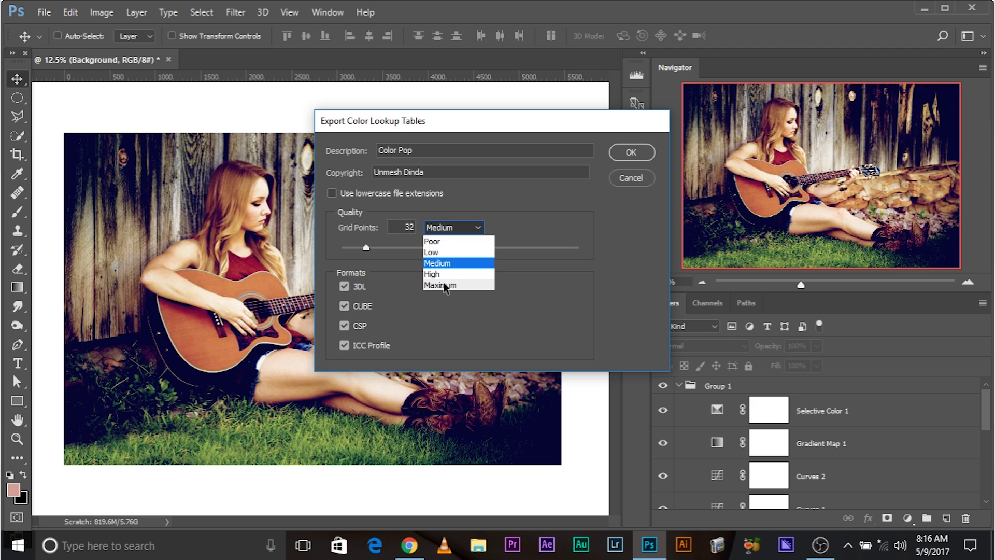
{"action": "left_click", "coordinate": [443, 263]}
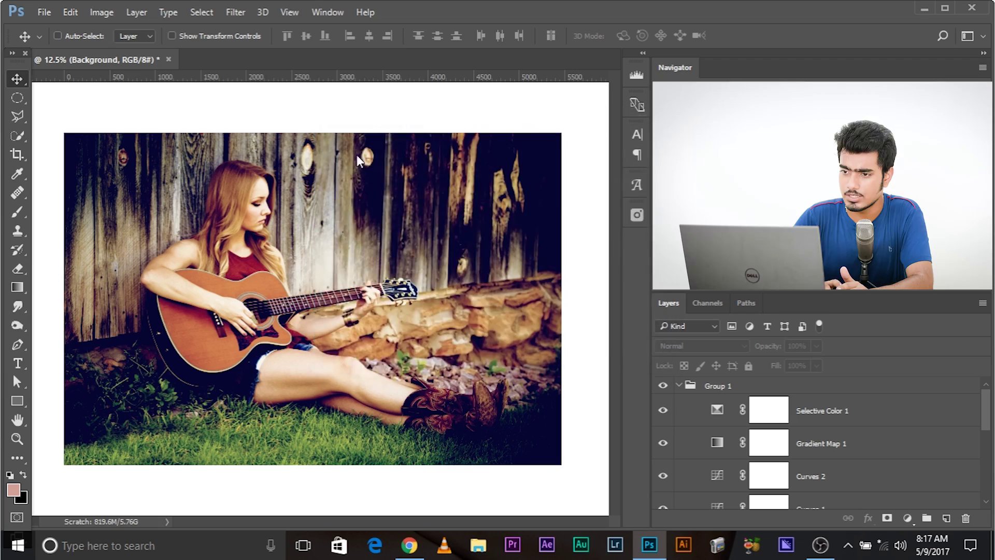
Save the lookup tables as Color Pop inside a new Desktop folder named Color Pop.
{"action": "scroll", "coordinate": [32, 109], "scroll_direction": "up", "scroll_amount": 5}
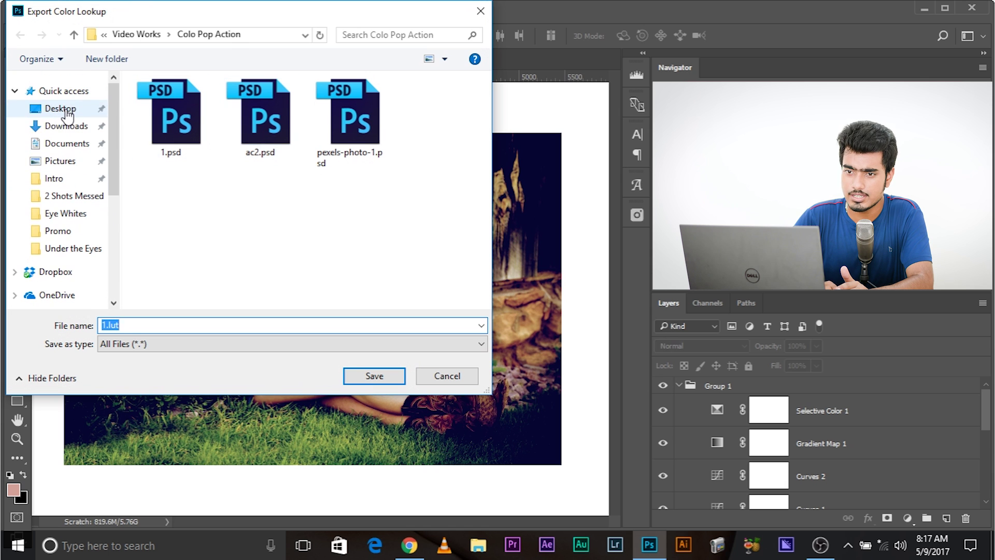
{"action": "left_click", "coordinate": [58, 111]}
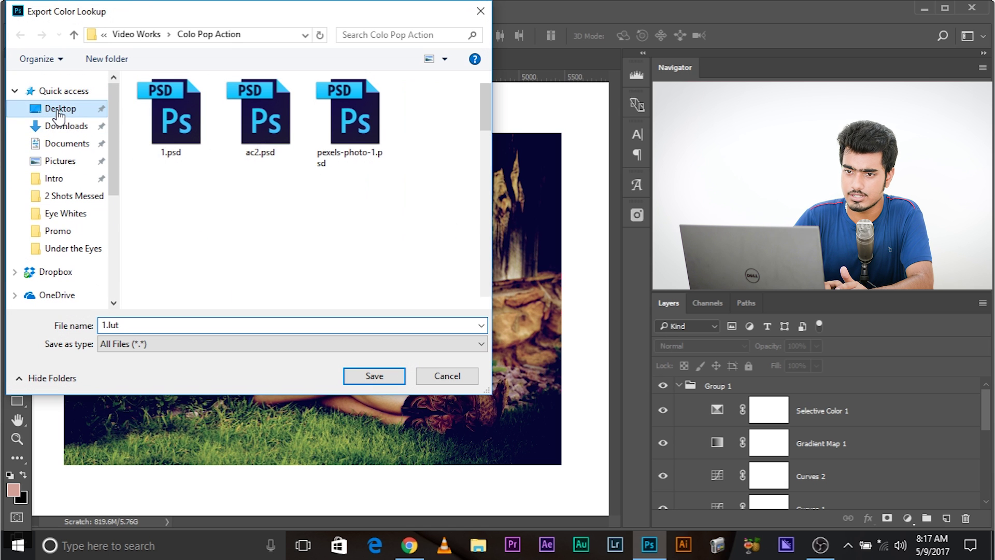
{"action": "left_click", "coordinate": [108, 59]}
{"action": "type", "text": "COlor Pop"}
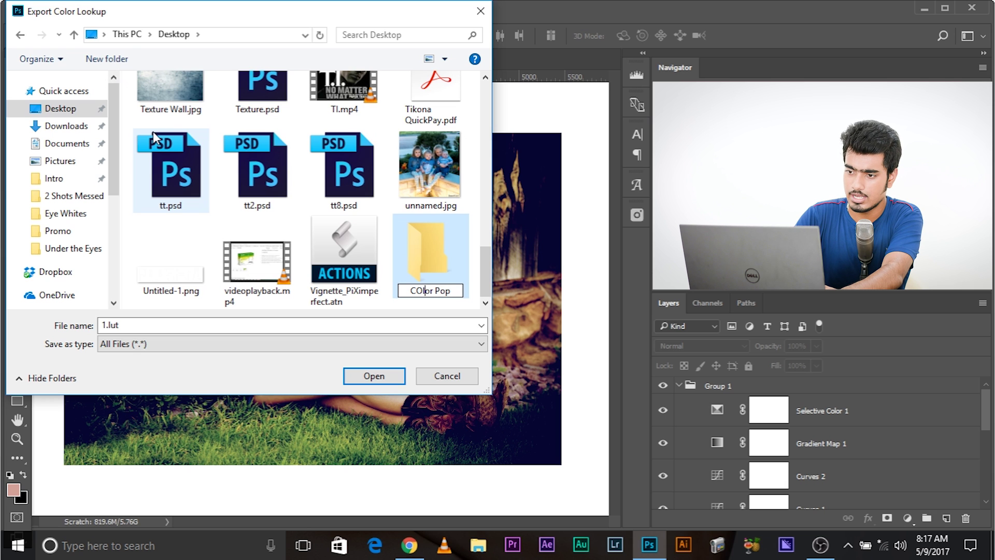
{"action": "key", "text": "BackSpace"}
{"action": "type", "text": "olo"}
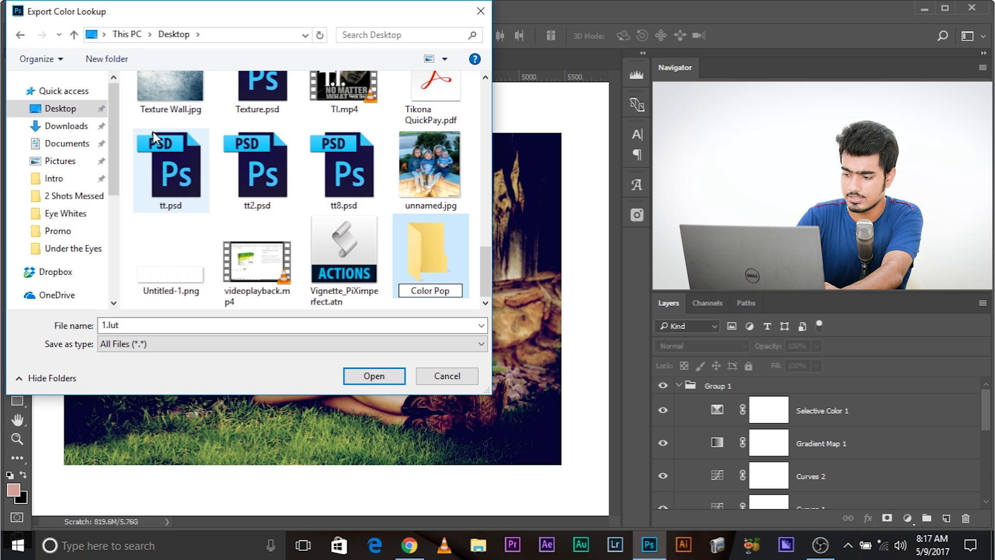
{"action": "key", "text": "Return"}
{"action": "double_click", "coordinate": [466, 272]}
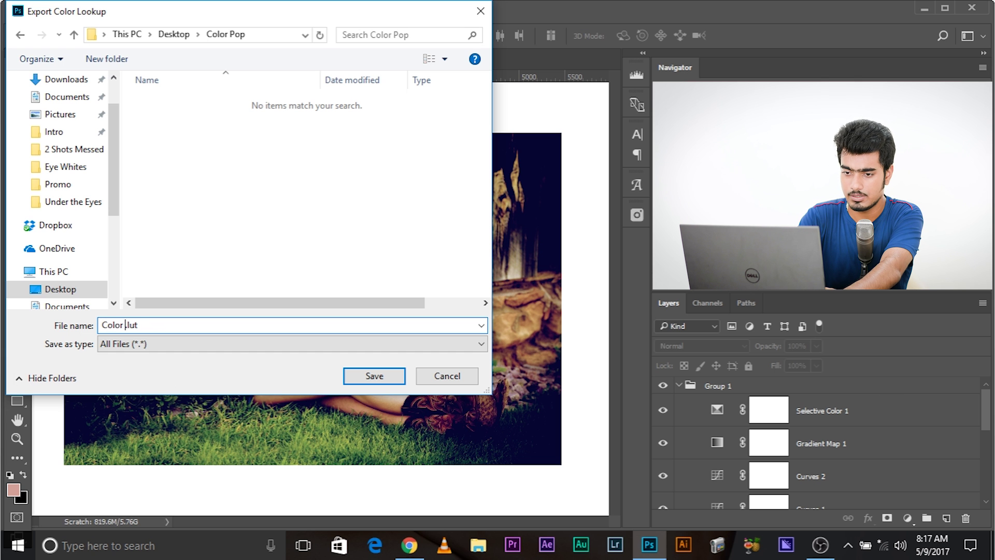
{"action": "left_click", "coordinate": [382, 381]}
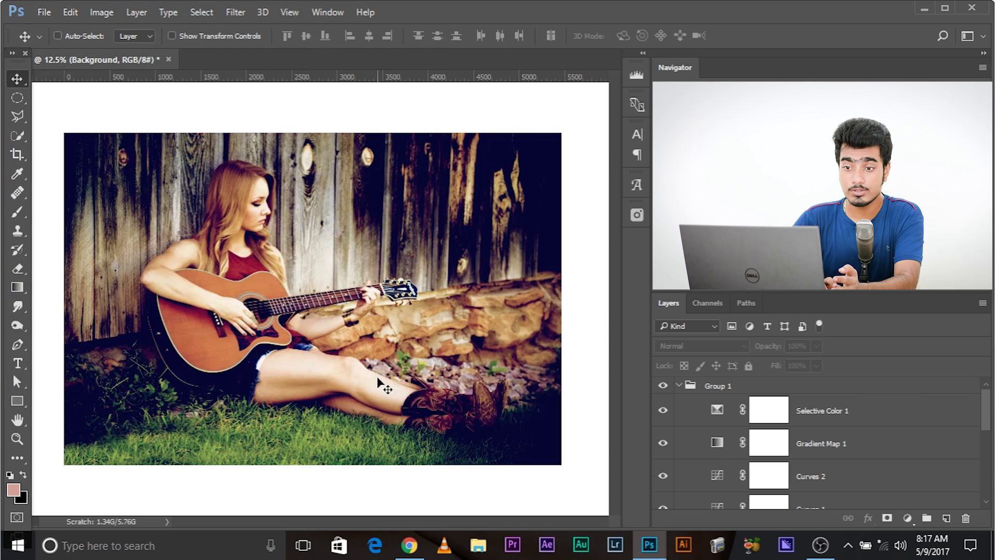
Add a Color Lookup adjustment layer and move it above Group 1.
{"action": "scroll", "coordinate": [866, 456], "scroll_direction": "up", "scroll_amount": 10}
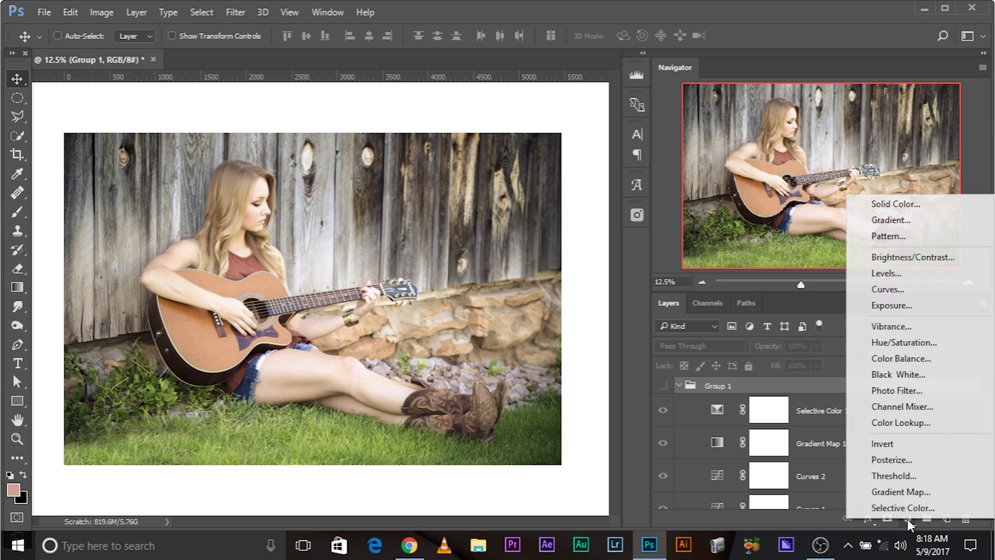
{"action": "left_click", "coordinate": [909, 420]}
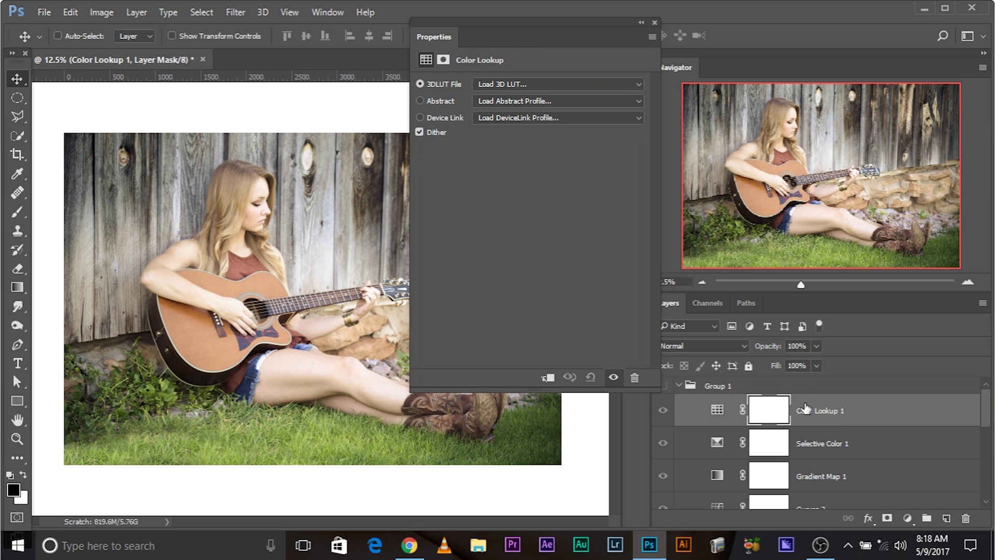
{"action": "left_click_drag", "start_coordinate": [804, 409], "coordinate": [803, 380]}
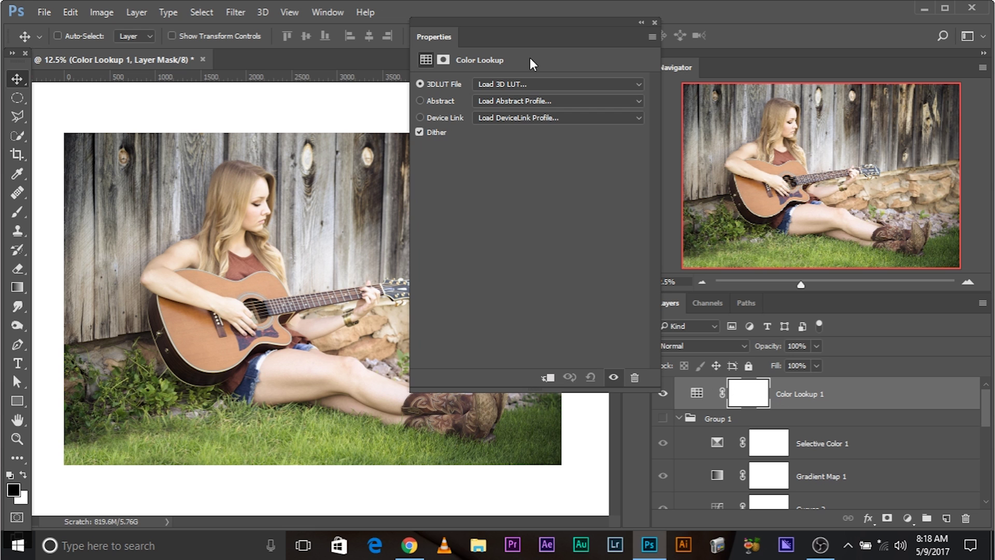
Load Desktop > Color Pop > Color Pop.CUBE as the 3D LUT and close Properties.
{"action": "left_click", "coordinate": [523, 84]}
{"action": "left_click", "coordinate": [527, 99]}
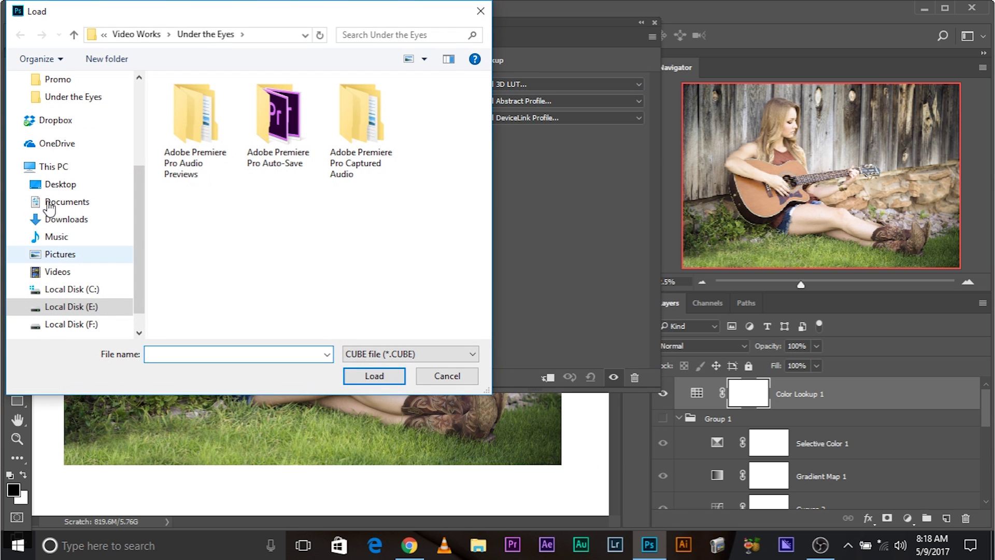
{"action": "scroll", "coordinate": [71, 122], "scroll_direction": "up", "scroll_amount": 3}
{"action": "left_click", "coordinate": [81, 110]}
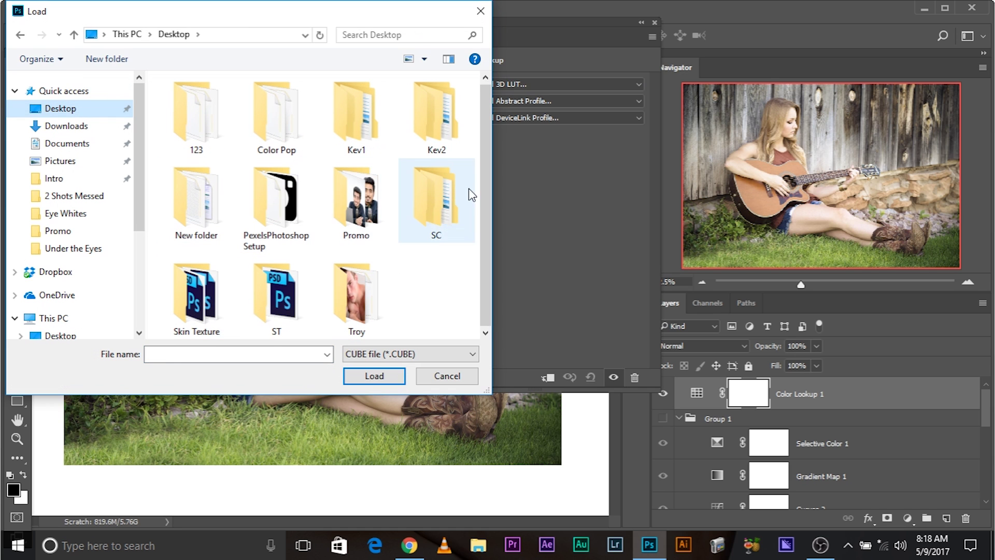
{"action": "key", "text": "Tab"}
{"action": "key", "text": "c"}
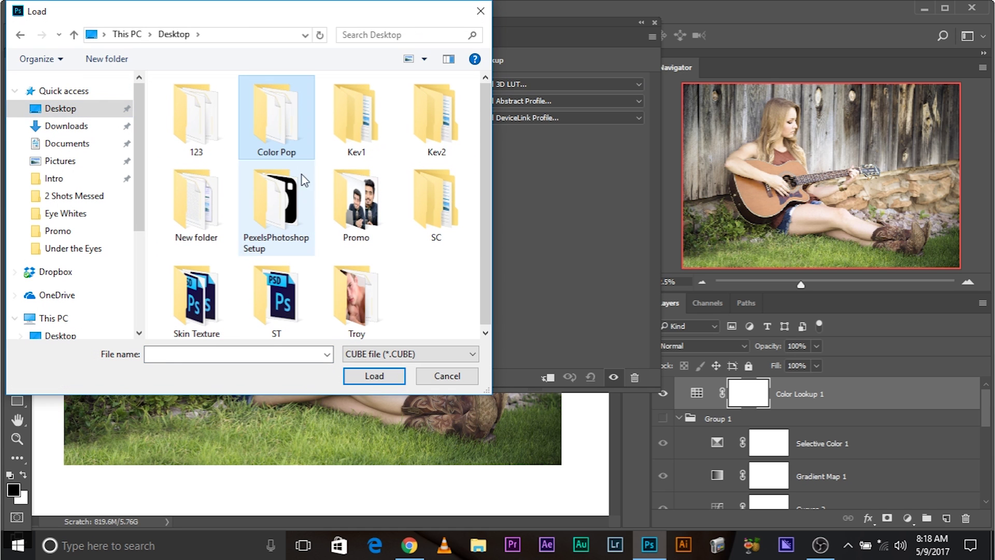
{"action": "double_click", "coordinate": [294, 132]}
{"action": "left_click", "coordinate": [211, 102]}
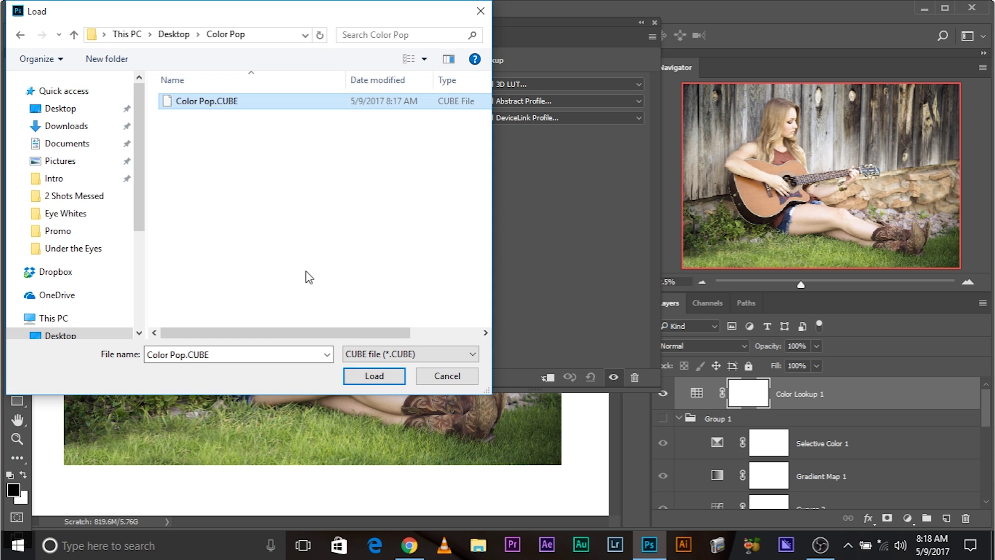
{"action": "left_click", "coordinate": [372, 380]}
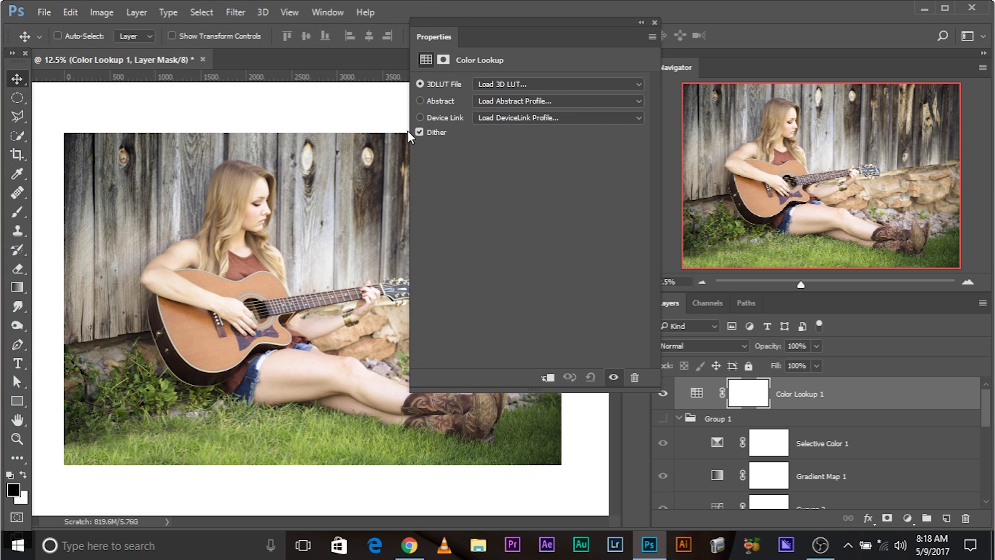
{"action": "left_click", "coordinate": [654, 23]}
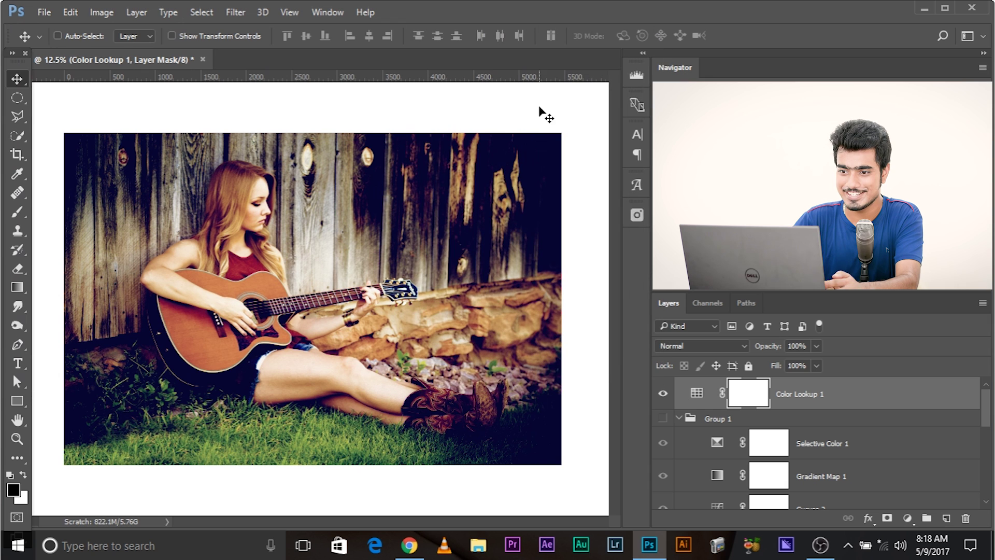